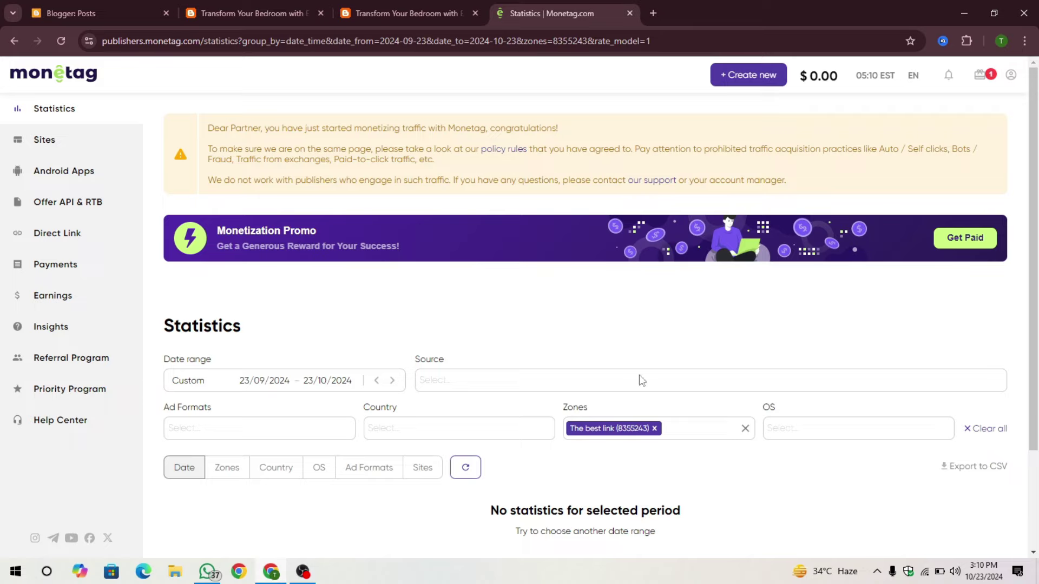
{"action": "left_click", "coordinate": [87, 151]}
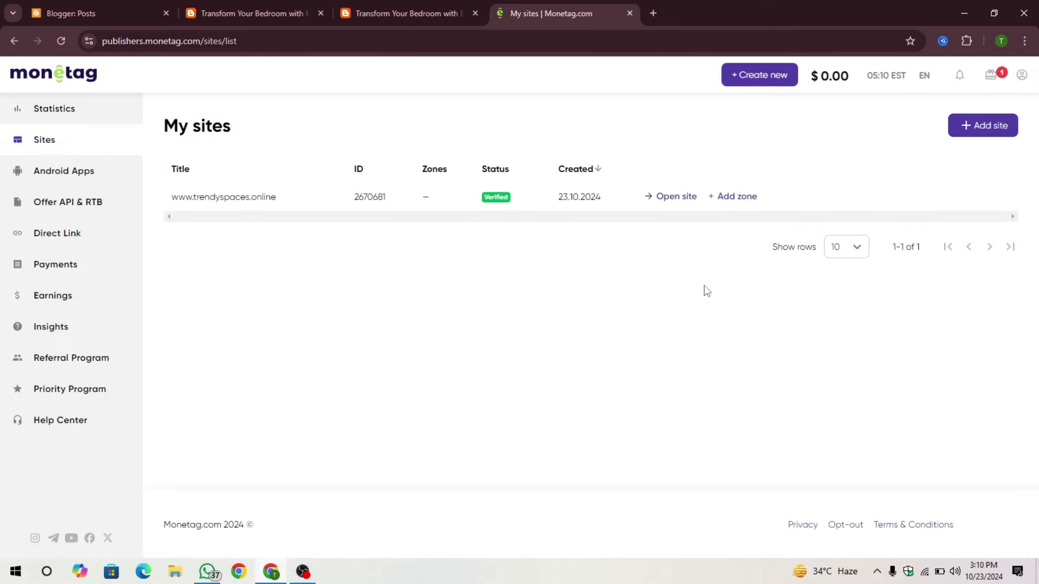
{"action": "left_click", "coordinate": [676, 198]}
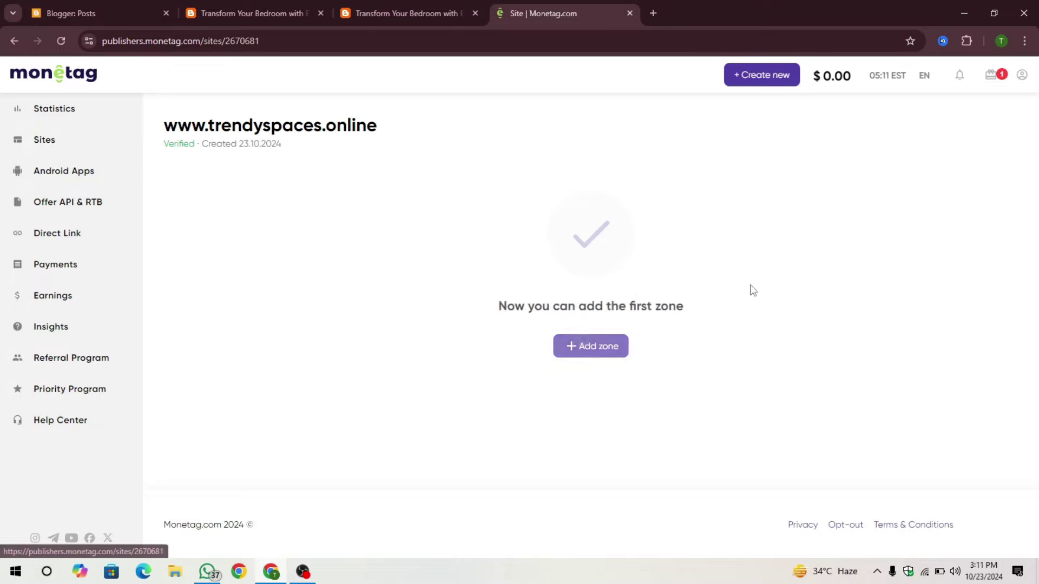
{"action": "left_click", "coordinate": [587, 351]}
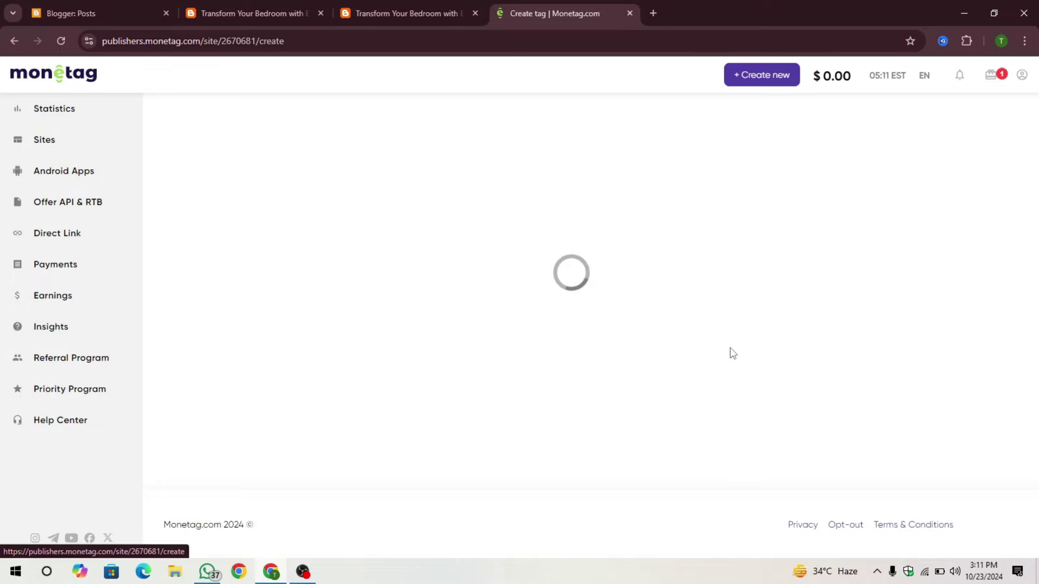
- Examine the available ad formats, comparing the popular formats with the banner, native and direct link options
{"action": "scroll", "coordinate": [684, 343], "scroll_direction": "down", "scroll_amount": 5}
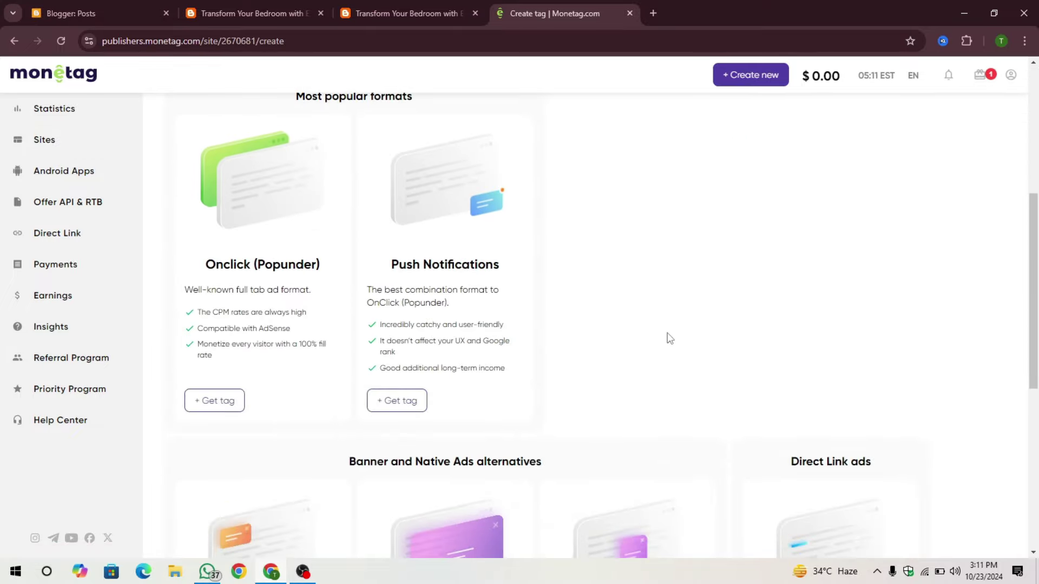
{"action": "scroll", "coordinate": [738, 336], "scroll_direction": "down", "scroll_amount": 7}
{"action": "scroll", "coordinate": [752, 324], "scroll_direction": "up", "scroll_amount": 1}
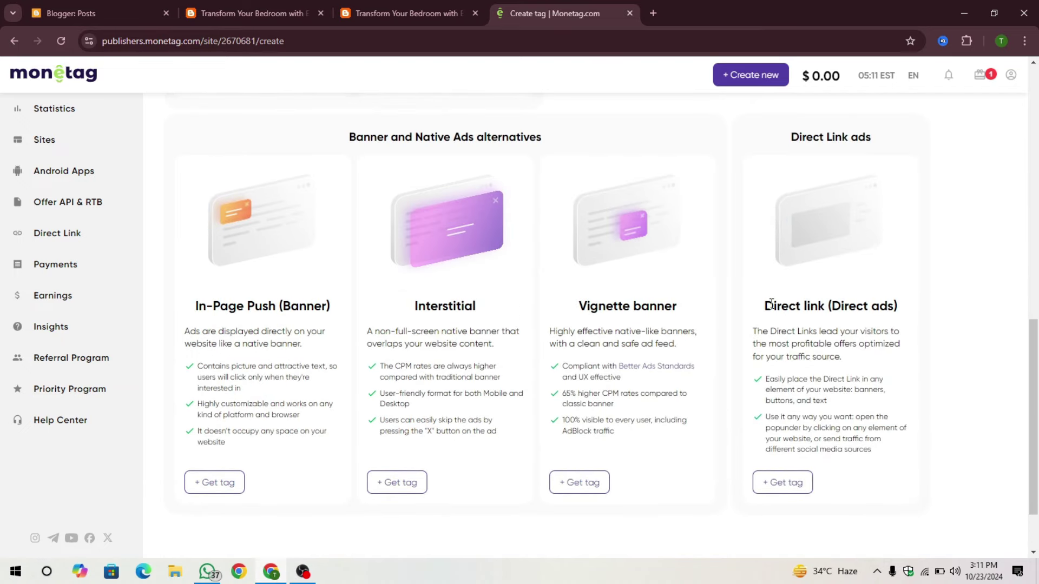
{"action": "left_click_drag", "start_coordinate": [773, 306], "coordinate": [918, 290]}
{"action": "left_click", "coordinate": [918, 294]}
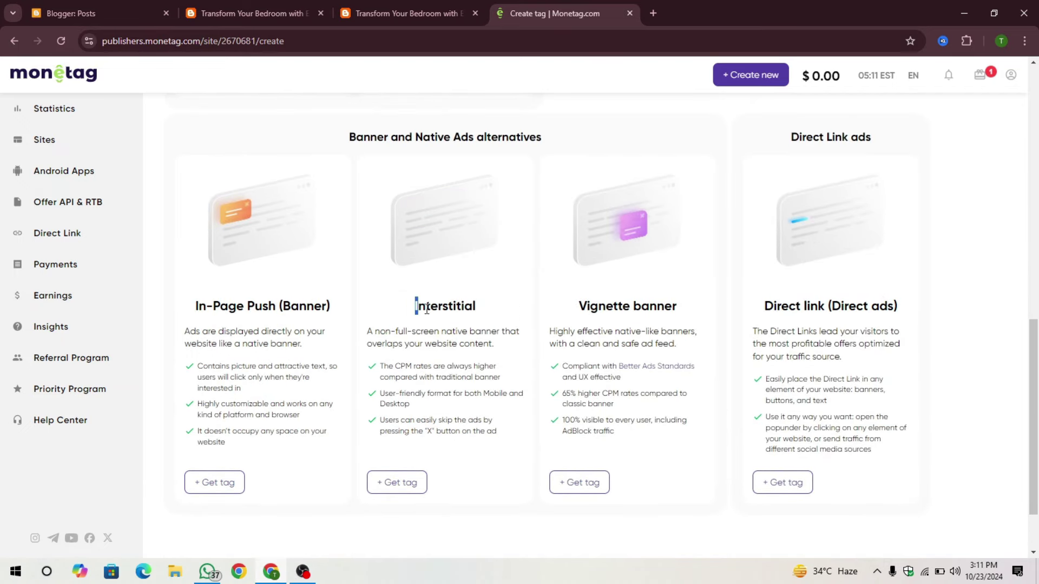
{"action": "left_click_drag", "start_coordinate": [415, 307], "coordinate": [487, 316]}
{"action": "left_click", "coordinate": [488, 316]}
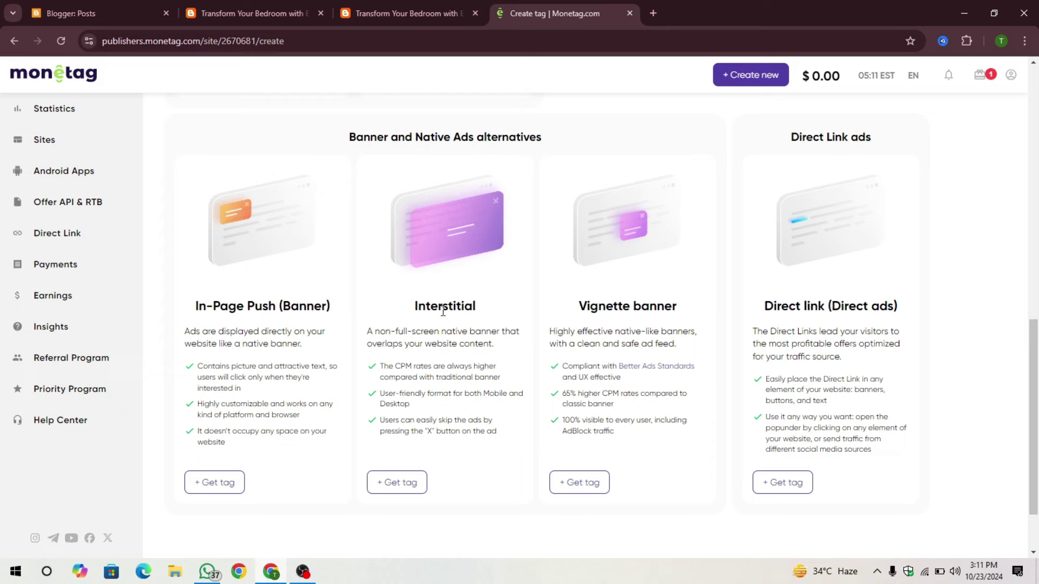
{"action": "left_click_drag", "start_coordinate": [572, 307], "coordinate": [699, 312]}
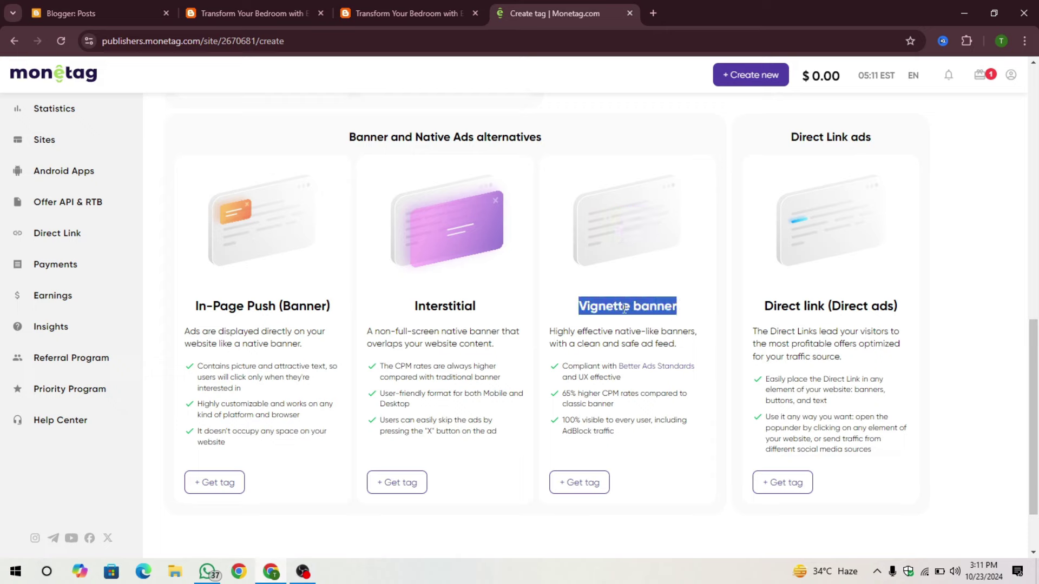
{"action": "left_click_drag", "start_coordinate": [411, 307], "coordinate": [866, 285]}
{"action": "left_click", "coordinate": [870, 308]}
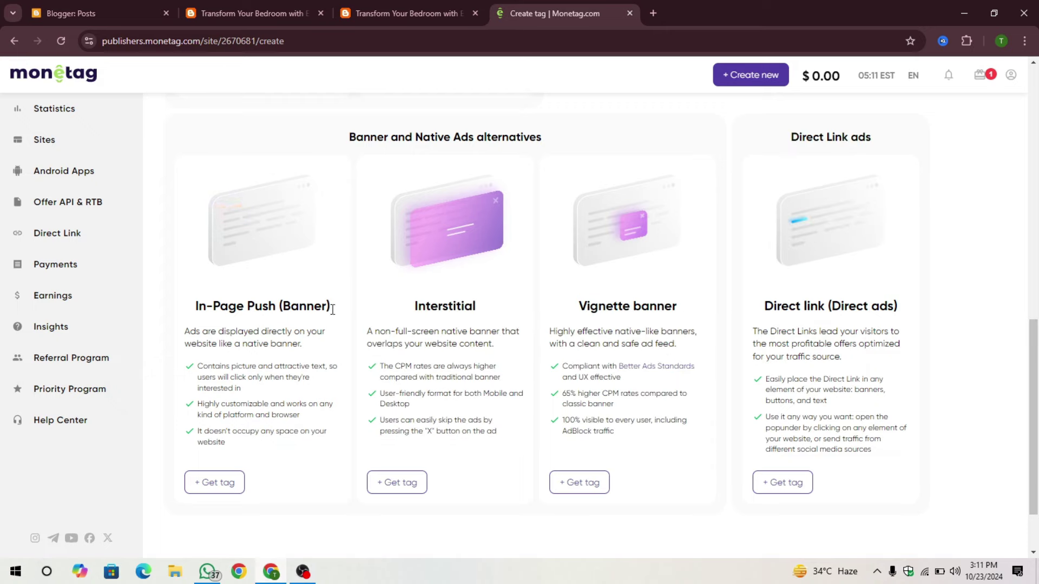
{"action": "mouse_move", "coordinate": [332, 307]}
{"action": "left_mouse_down"}
{"action": "mouse_move", "coordinate": [191, 307]}
{"action": "mouse_move", "coordinate": [339, 310]}
{"action": "left_mouse_up"}
{"action": "left_click", "coordinate": [190, 309]}
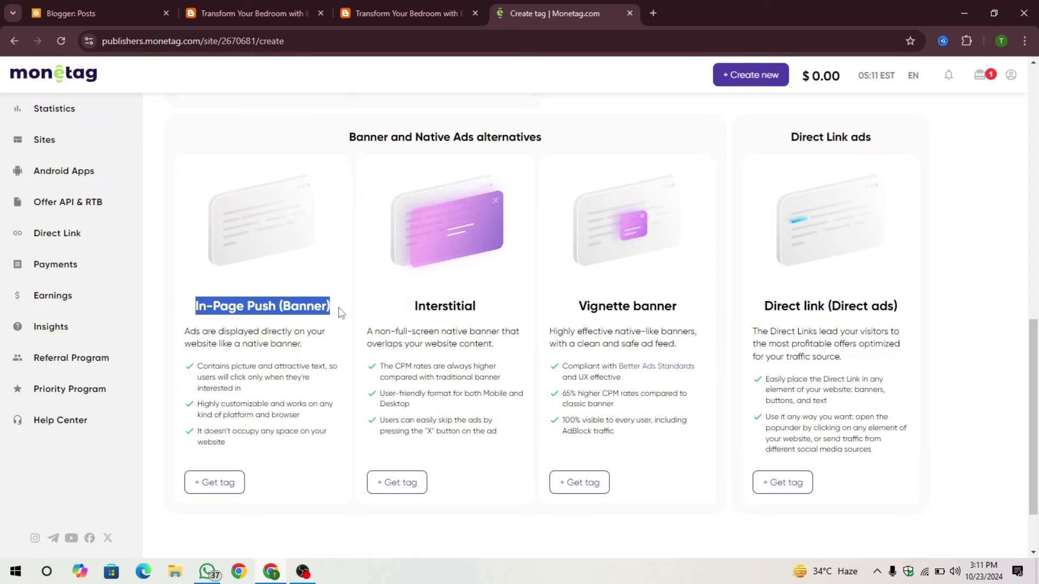
{"action": "left_click", "coordinate": [337, 311]}
{"action": "scroll", "coordinate": [336, 314], "scroll_direction": "up", "scroll_amount": 5}
{"action": "scroll", "coordinate": [491, 384], "scroll_direction": "down", "scroll_amount": 2}
{"action": "scroll", "coordinate": [754, 325], "scroll_direction": "up", "scroll_amount": 6}
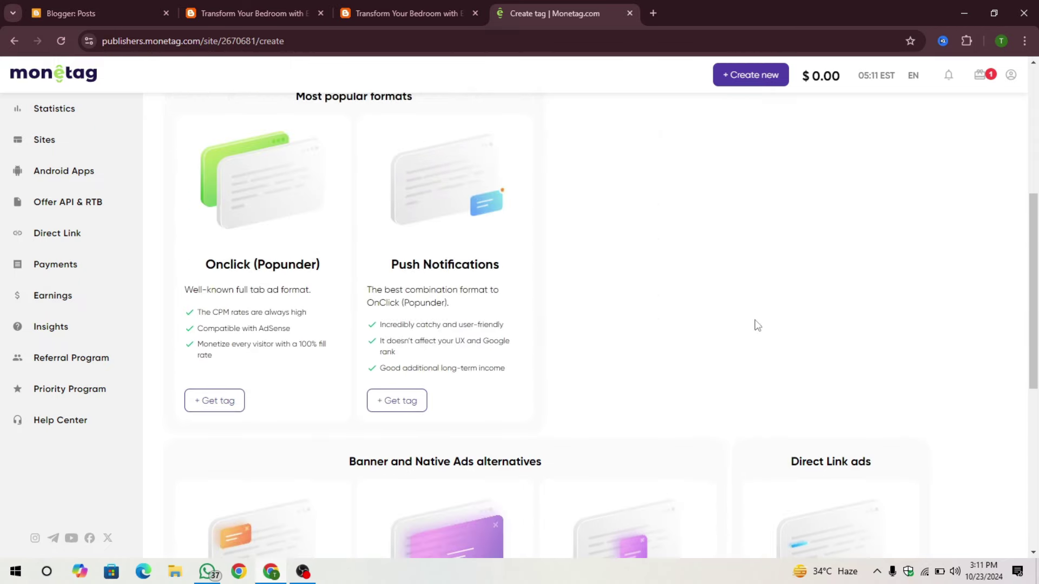
{"action": "scroll", "coordinate": [557, 364], "scroll_direction": "down", "scroll_amount": 1}
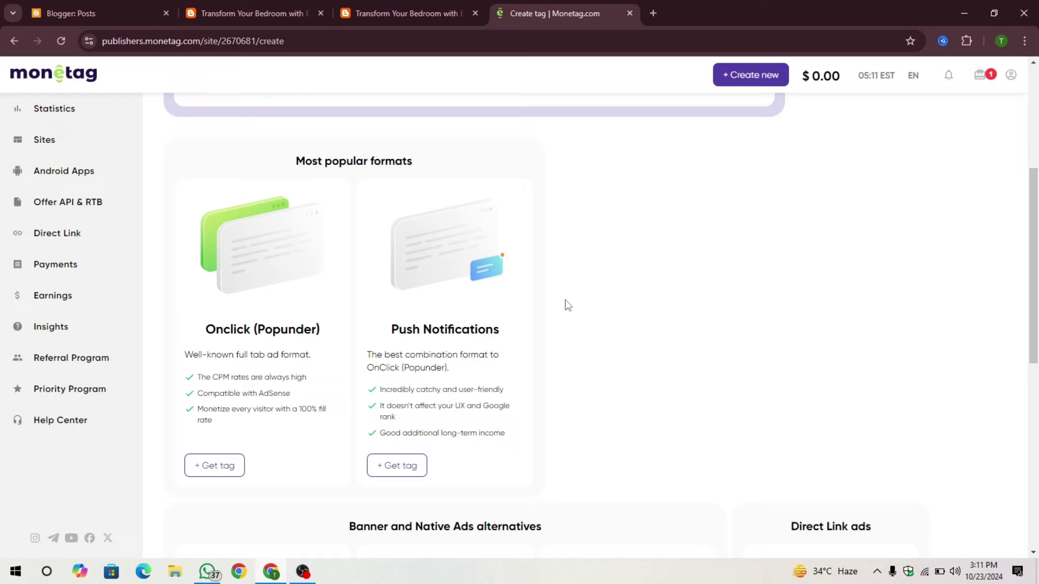
- Create an Interstitial ad tag for the site and copy its JS code
{"action": "scroll", "coordinate": [546, 308], "scroll_direction": "down", "scroll_amount": 8}
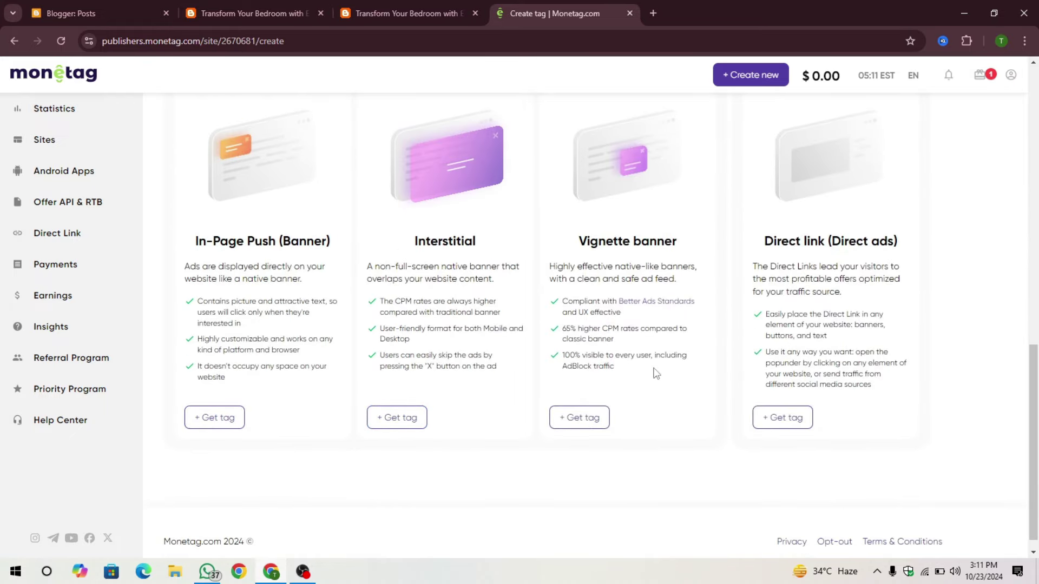
{"action": "left_click", "coordinate": [397, 417]}
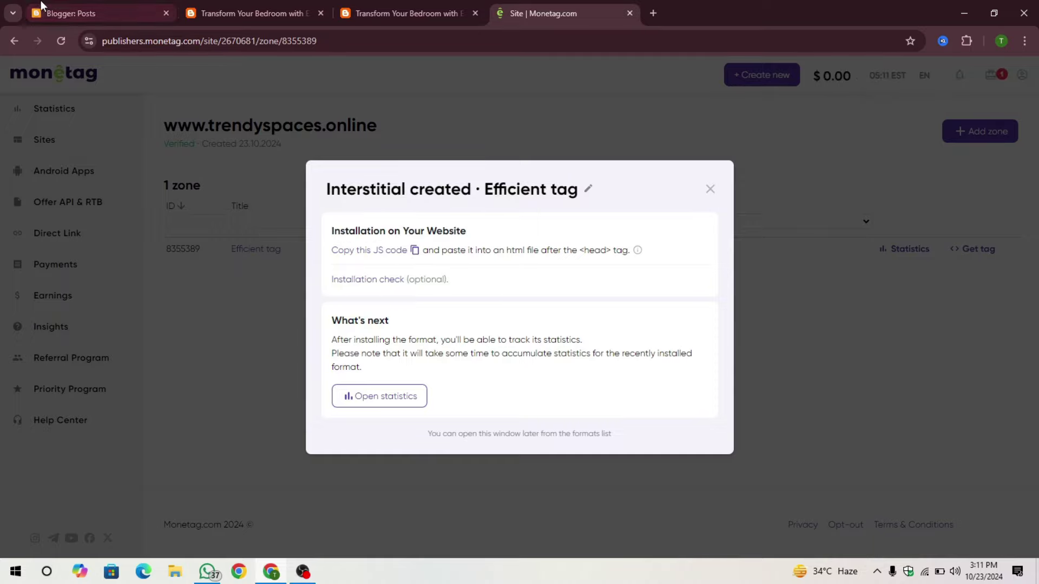
- In the Blogger layout, paste the copied Interstitial script into the Header Ads HTML/JavaScript gadget, enable showing the widget and save it
{"action": "left_click", "coordinate": [41, 10]}
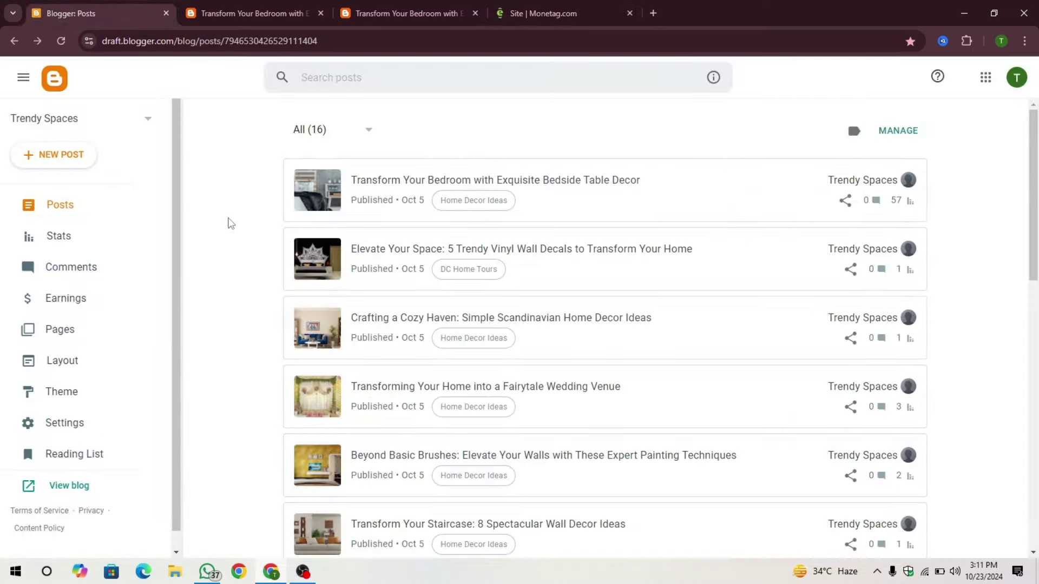
{"action": "left_click", "coordinate": [97, 362]}
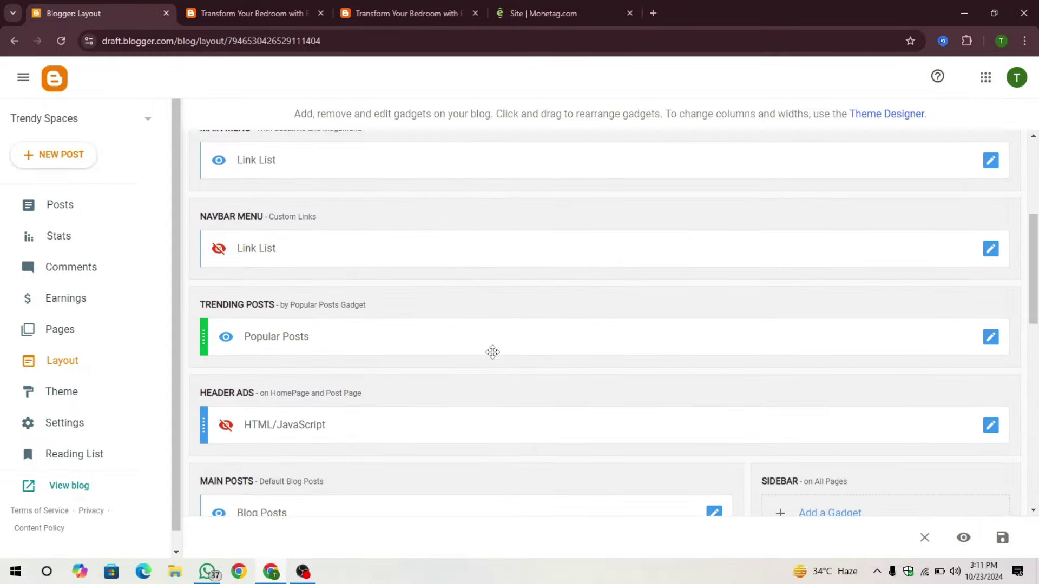
{"action": "scroll", "coordinate": [615, 366], "scroll_direction": "down", "scroll_amount": 3}
{"action": "scroll", "coordinate": [614, 367], "scroll_direction": "up", "scroll_amount": 2}
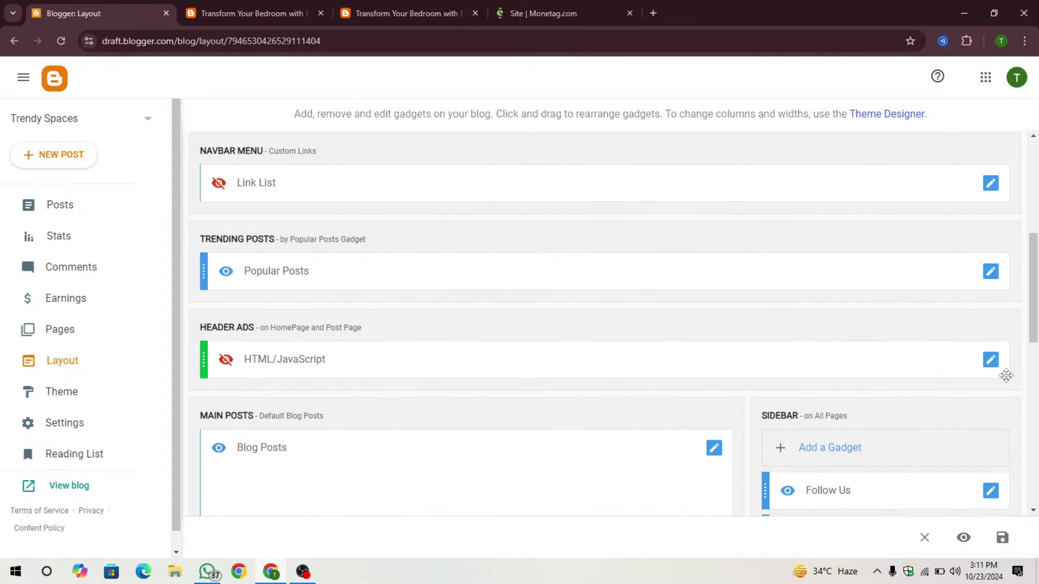
{"action": "left_click", "coordinate": [989, 367]}
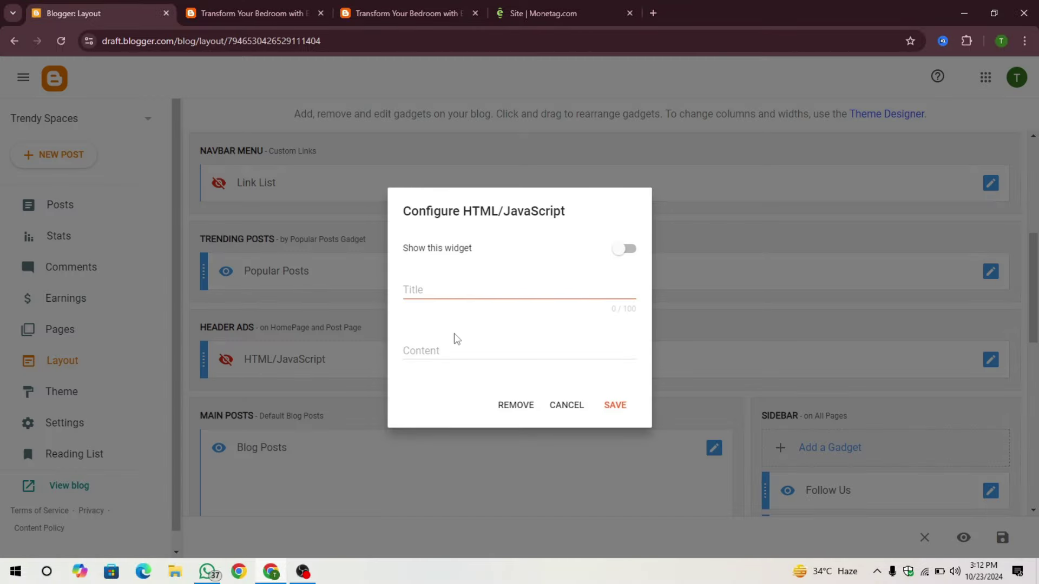
{"action": "left_click", "coordinate": [462, 345]}
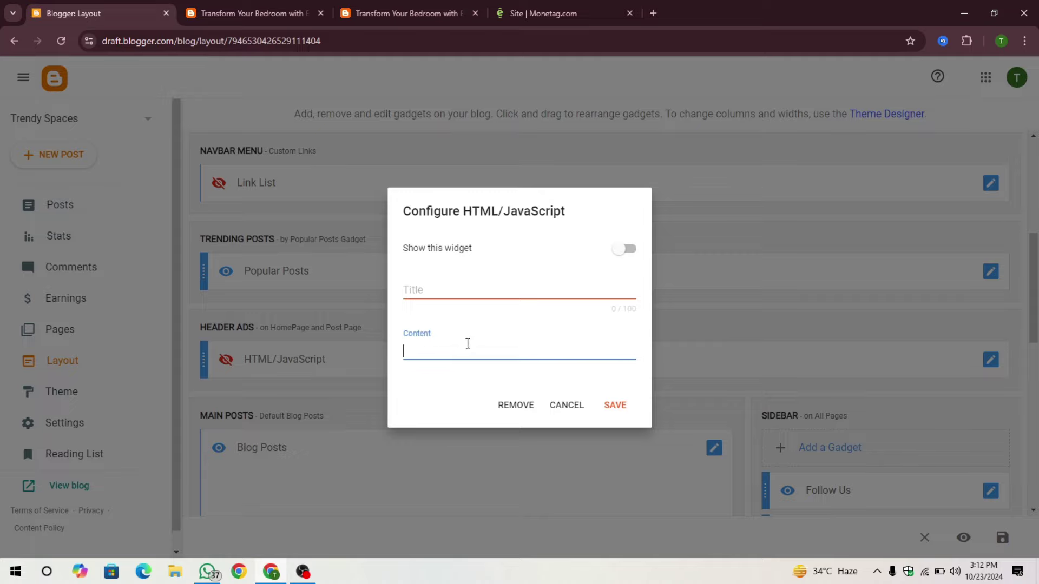
{"action": "type", "text": "<script async=\"async\" data-cfasync=\"false\" src=\"//thubanoa.com/1?z=8355389\"></script>"}
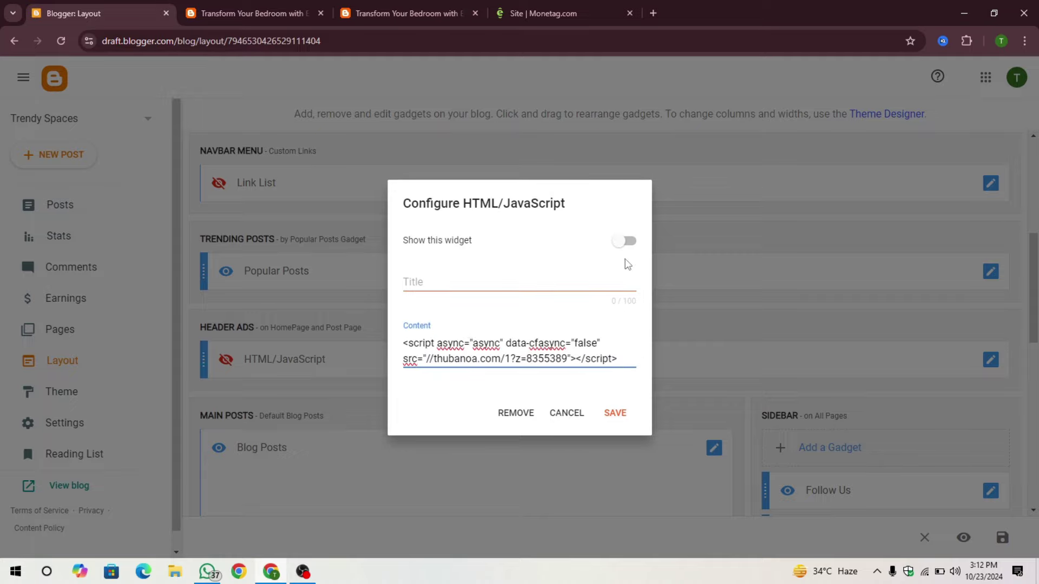
{"action": "left_click", "coordinate": [625, 241]}
{"action": "left_click", "coordinate": [614, 413]}
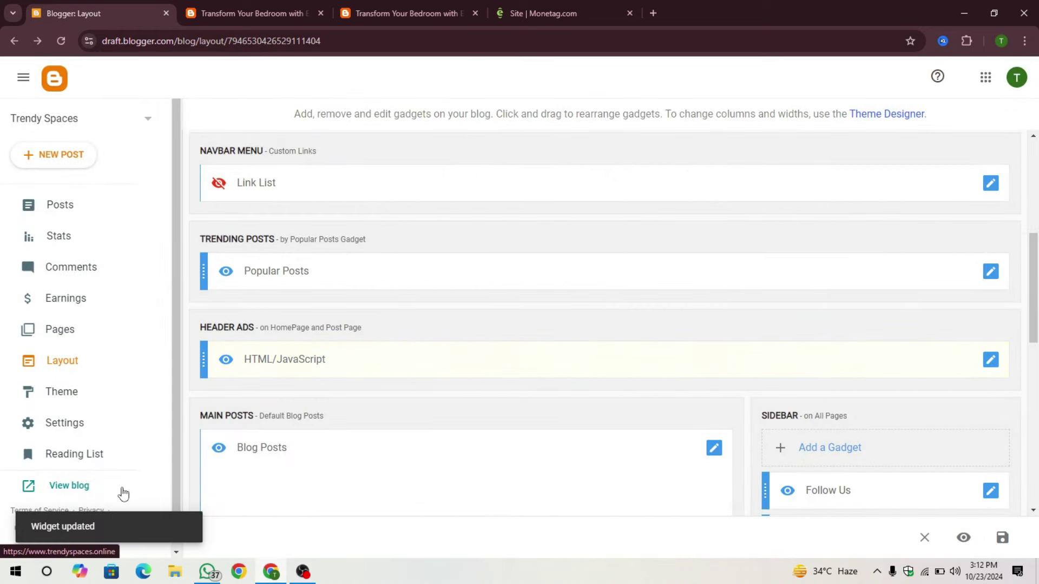
- Close the two old blog post tabs and reopen the ad format selection for a new zone in Monetag
{"action": "left_click", "coordinate": [321, 13]}
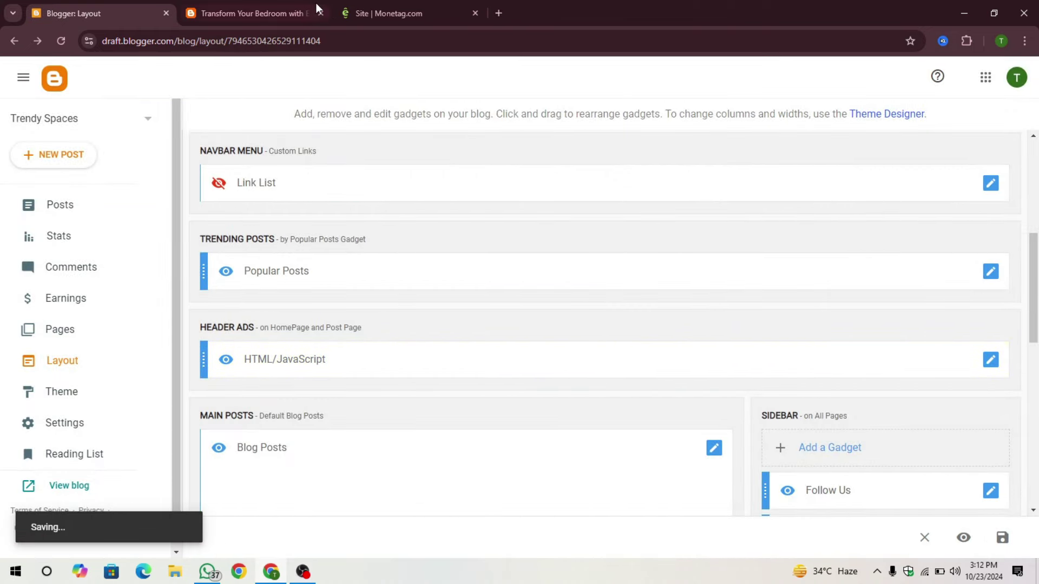
{"action": "left_click", "coordinate": [321, 12]}
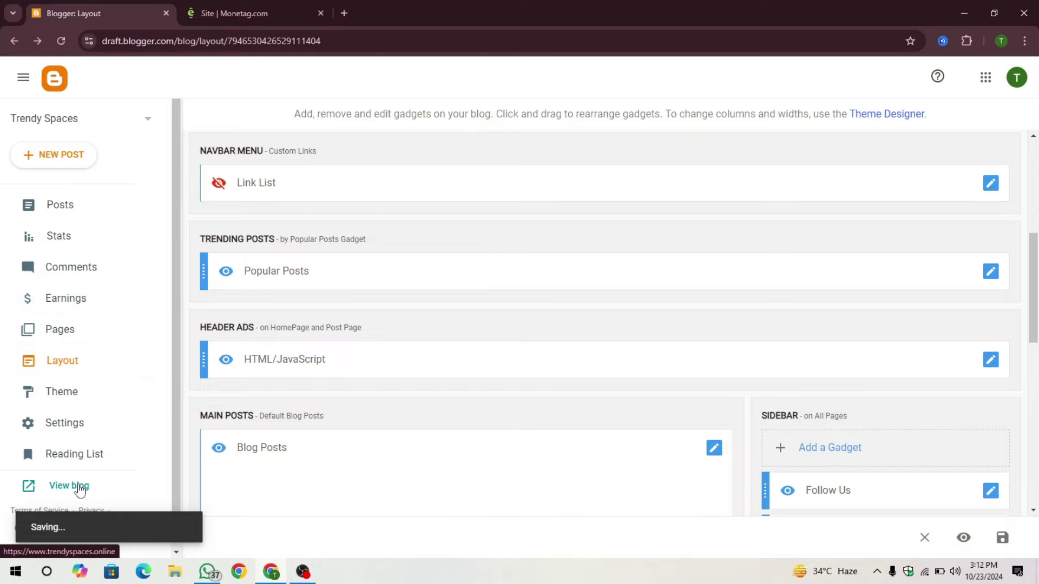
{"action": "left_click", "coordinate": [232, 2]}
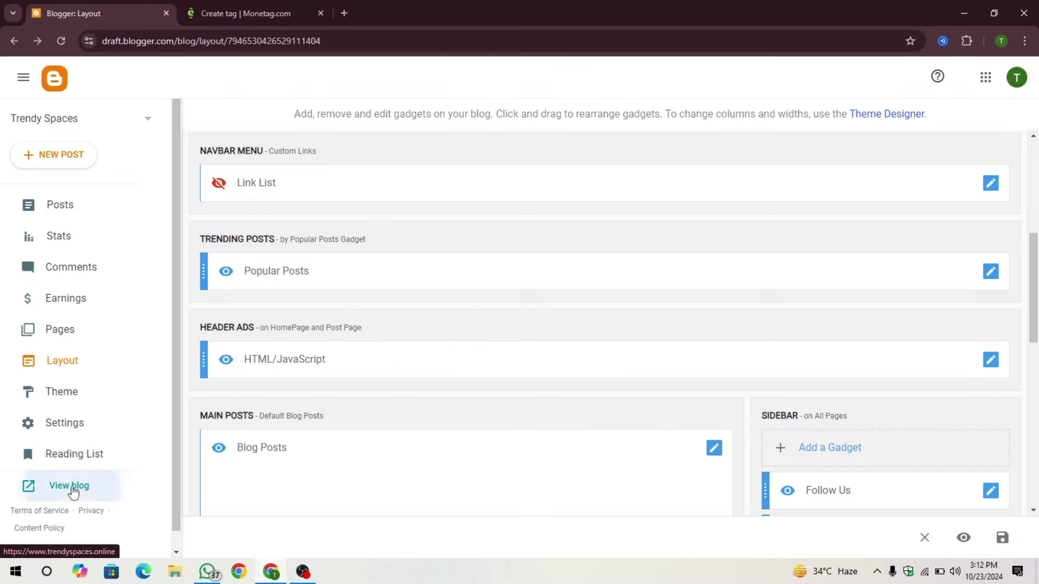
- View the live Trendy Spaces blog to check the interstitial ad, dismiss the ad and look through the home page
{"action": "left_click", "coordinate": [70, 486]}
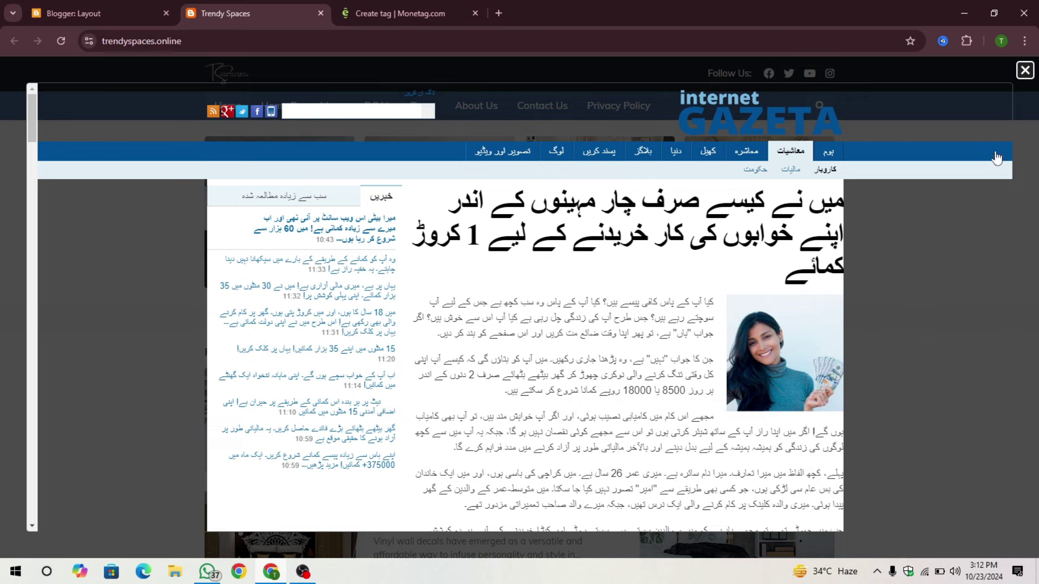
{"action": "left_click", "coordinate": [1022, 76]}
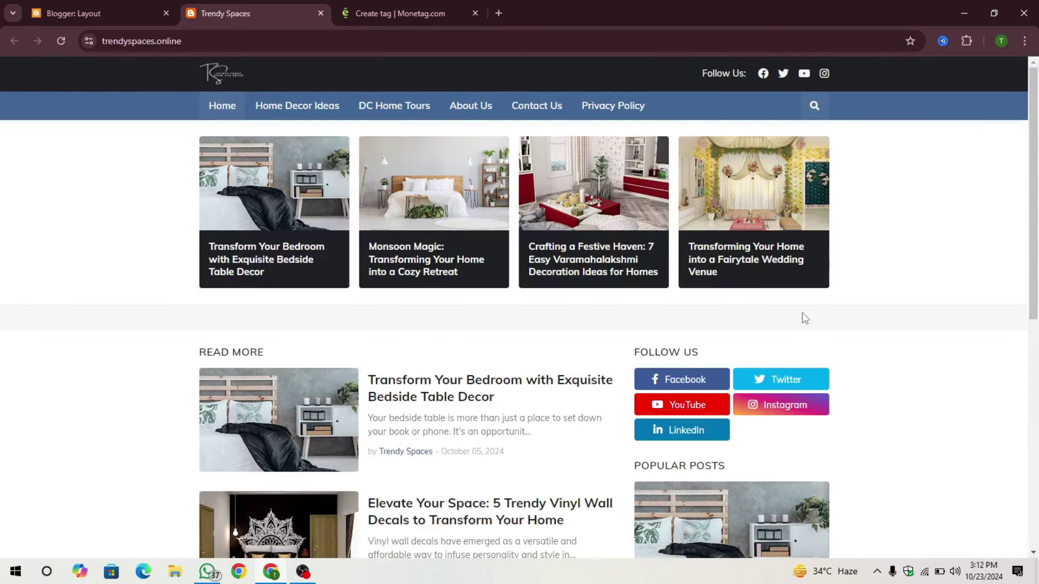
{"action": "scroll", "coordinate": [803, 319], "scroll_direction": "down", "scroll_amount": 6}
{"action": "scroll", "coordinate": [470, 324], "scroll_direction": "up", "scroll_amount": 4}
- Open the bedside table decor post, dismiss its interstitial ad and look through the article
{"action": "left_click", "coordinate": [465, 253]}
{"action": "scroll", "coordinate": [465, 252], "scroll_direction": "up", "scroll_amount": 1}
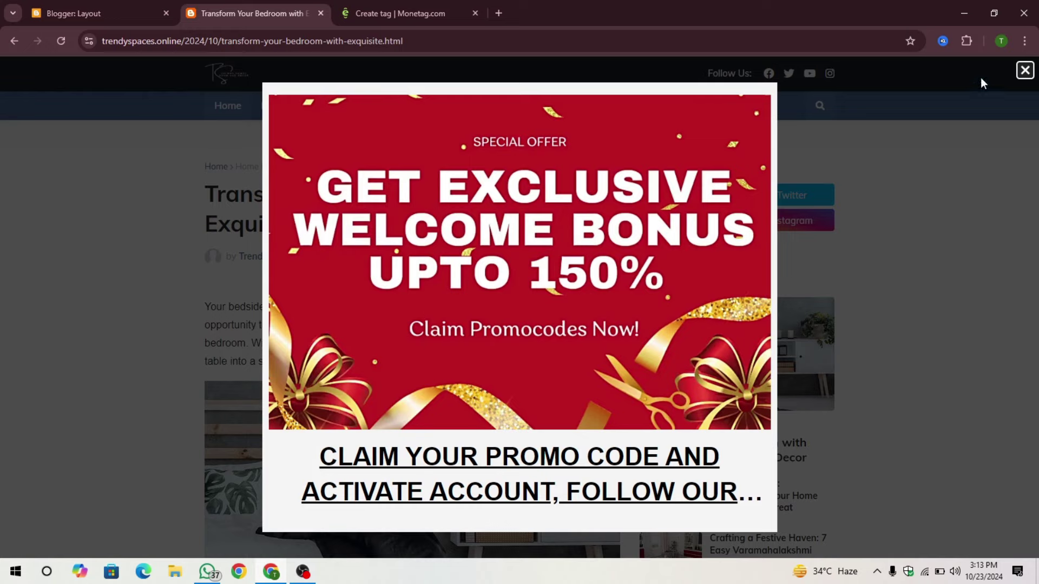
{"action": "left_click", "coordinate": [1025, 72]}
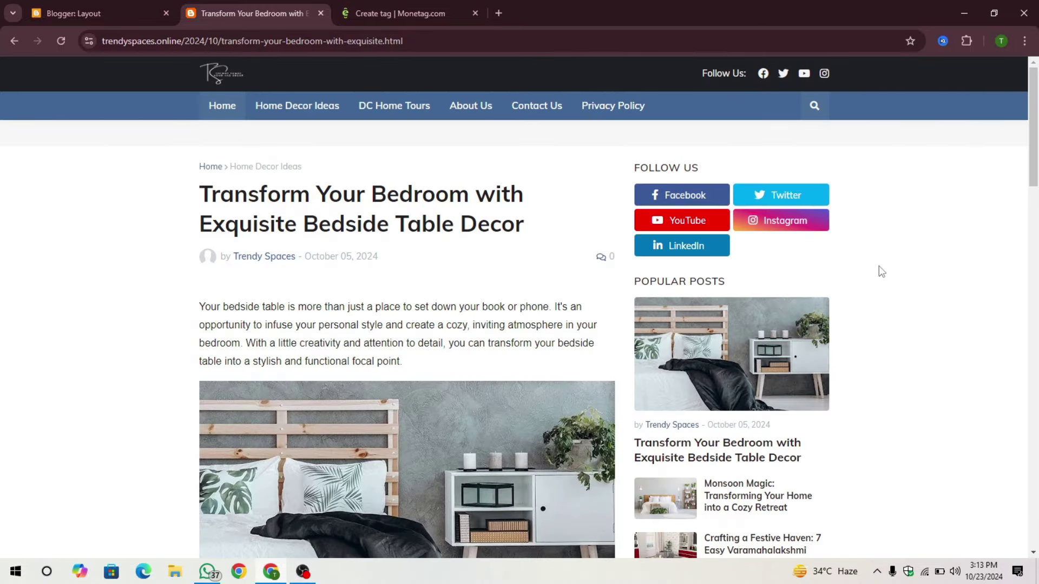
{"action": "scroll", "coordinate": [878, 270], "scroll_direction": "down", "scroll_amount": 15}
{"action": "scroll", "coordinate": [859, 335], "scroll_direction": "up", "scroll_amount": 10}
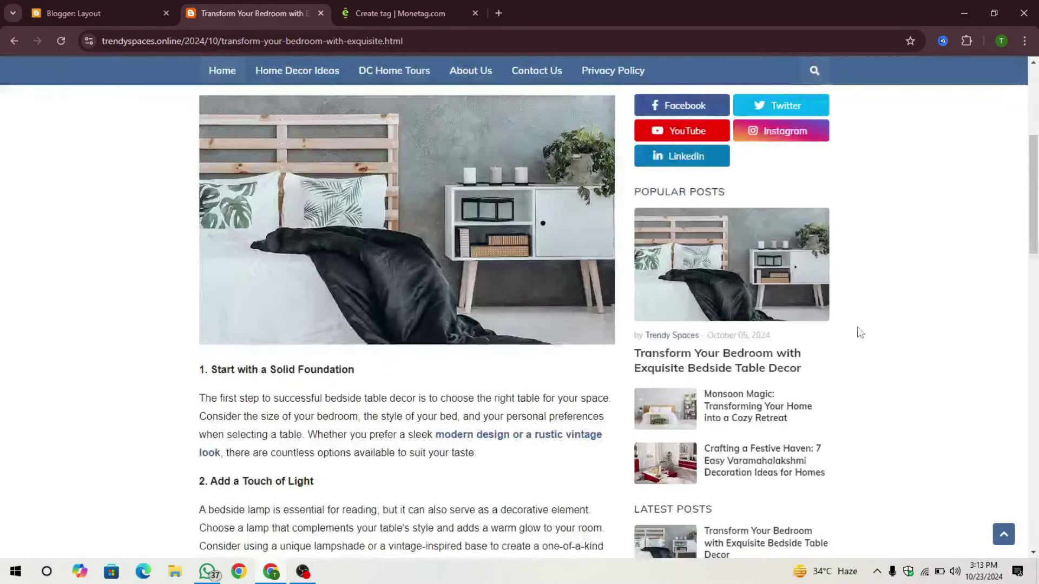
{"action": "scroll", "coordinate": [861, 333], "scroll_direction": "up", "scroll_amount": 5}
- In Monetag, create a Vignette banner tag with Extra monetization enabled and copy its JS code
{"action": "key", "text": "ctrl+Tab"}
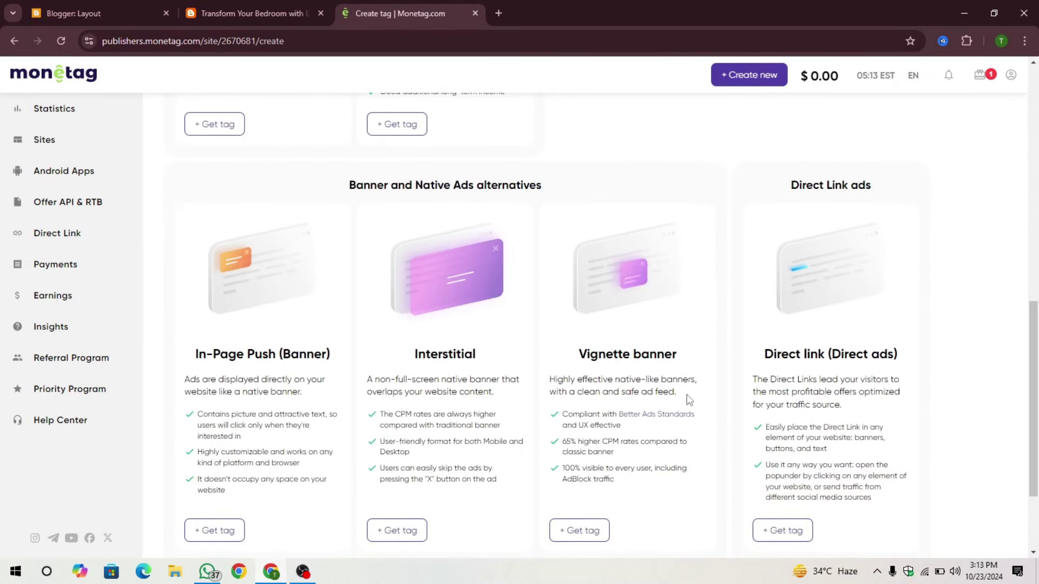
{"action": "scroll", "coordinate": [689, 400], "scroll_direction": "down", "scroll_amount": 3}
{"action": "left_click_drag", "start_coordinate": [578, 227], "coordinate": [676, 232]}
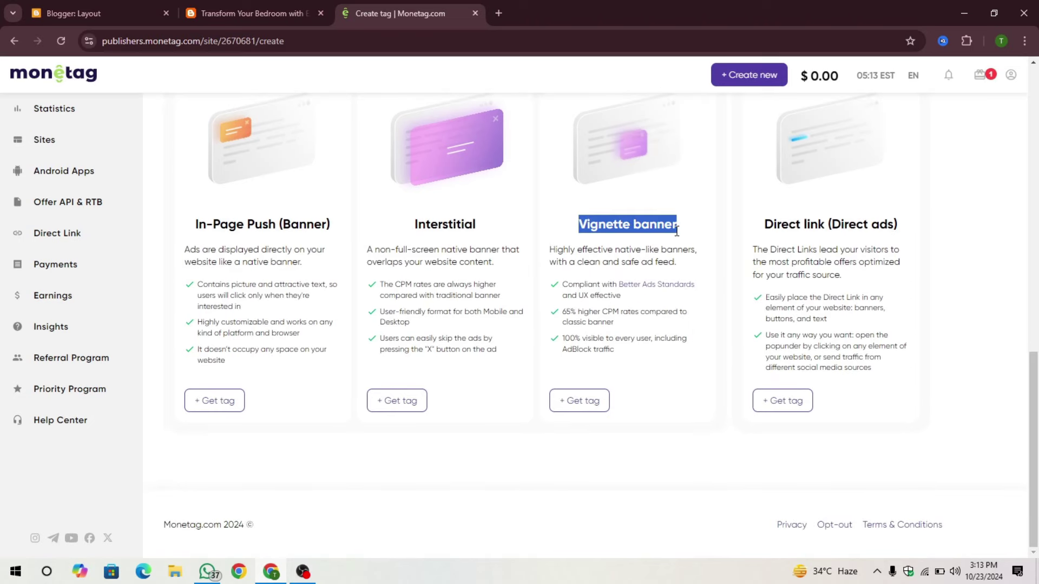
{"action": "left_click", "coordinate": [681, 239]}
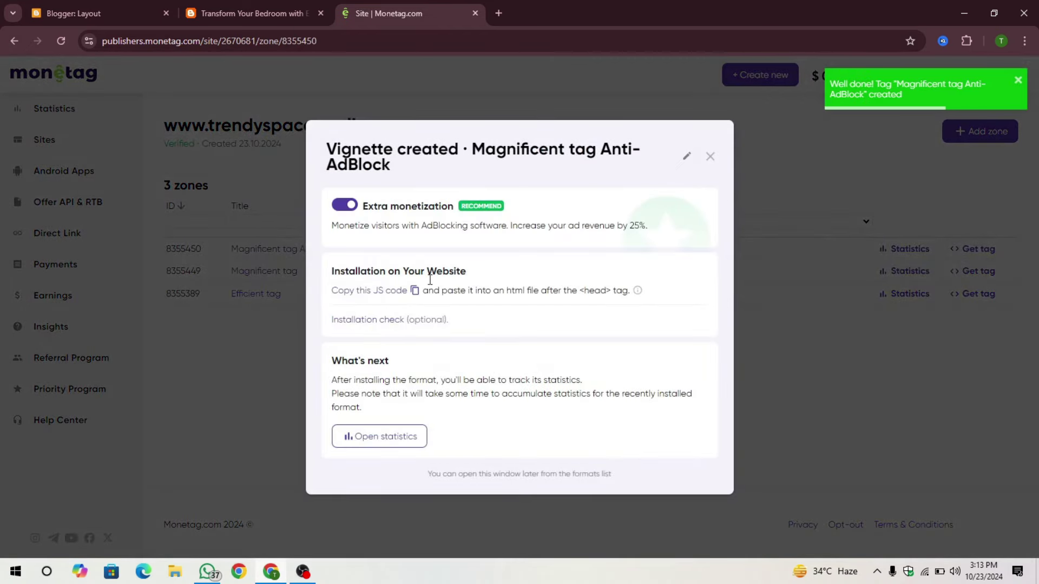
{"action": "left_click", "coordinate": [415, 291]}
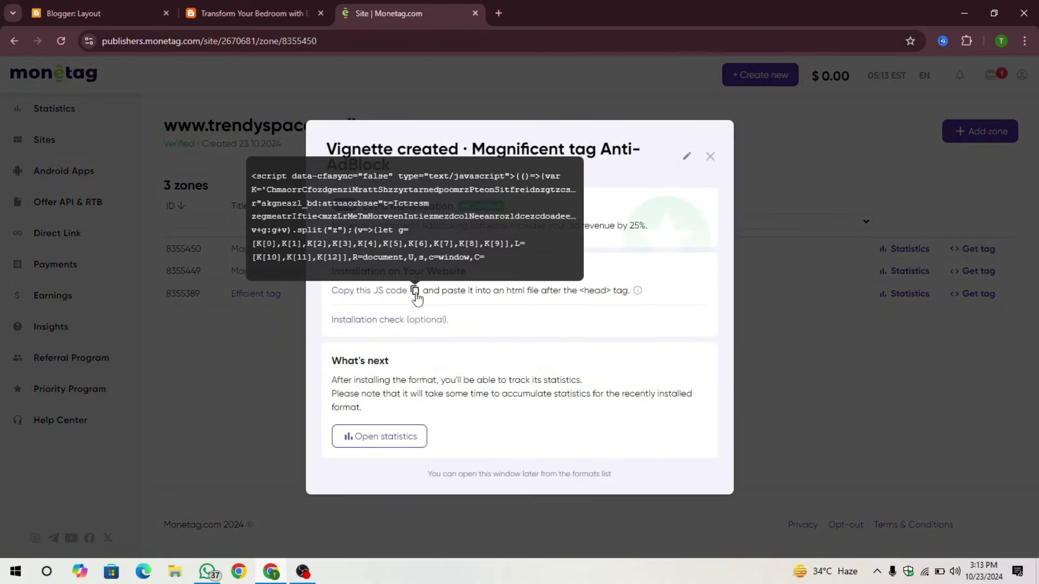
- In the Blogger layout, paste the copied Vignette code into the Footer Ads HTML/JavaScript gadget, enable Show this widget and save
{"action": "left_click", "coordinate": [110, 14]}
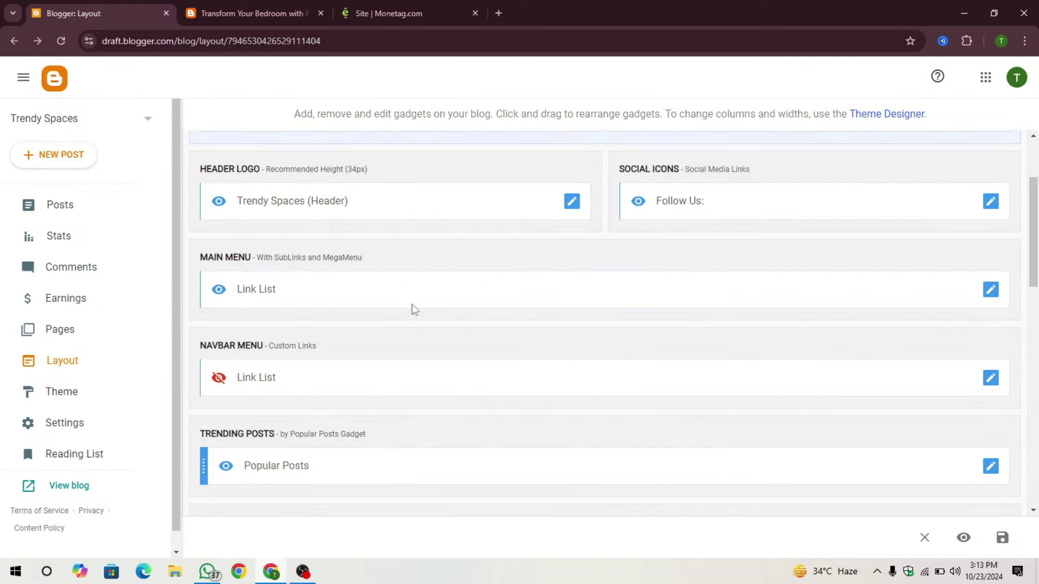
{"action": "scroll", "coordinate": [480, 338], "scroll_direction": "down", "scroll_amount": 10}
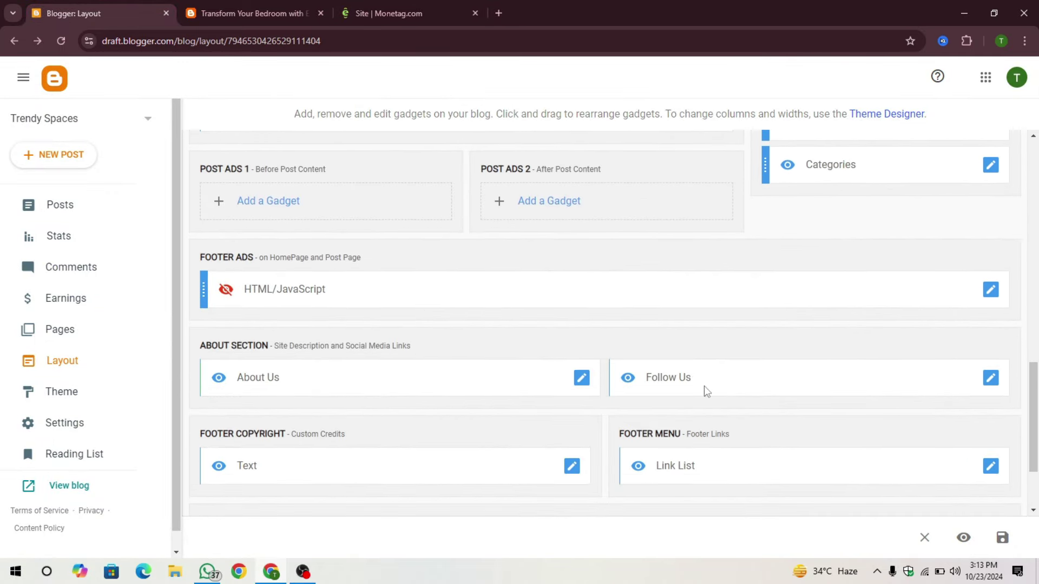
{"action": "scroll", "coordinate": [703, 386], "scroll_direction": "up", "scroll_amount": 4}
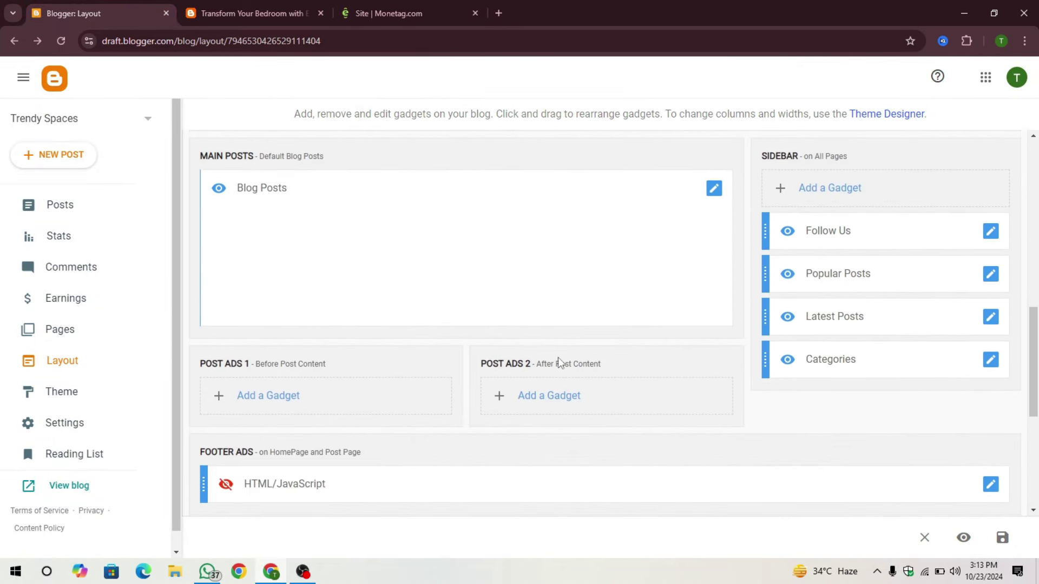
{"action": "scroll", "coordinate": [559, 363], "scroll_direction": "down", "scroll_amount": 1}
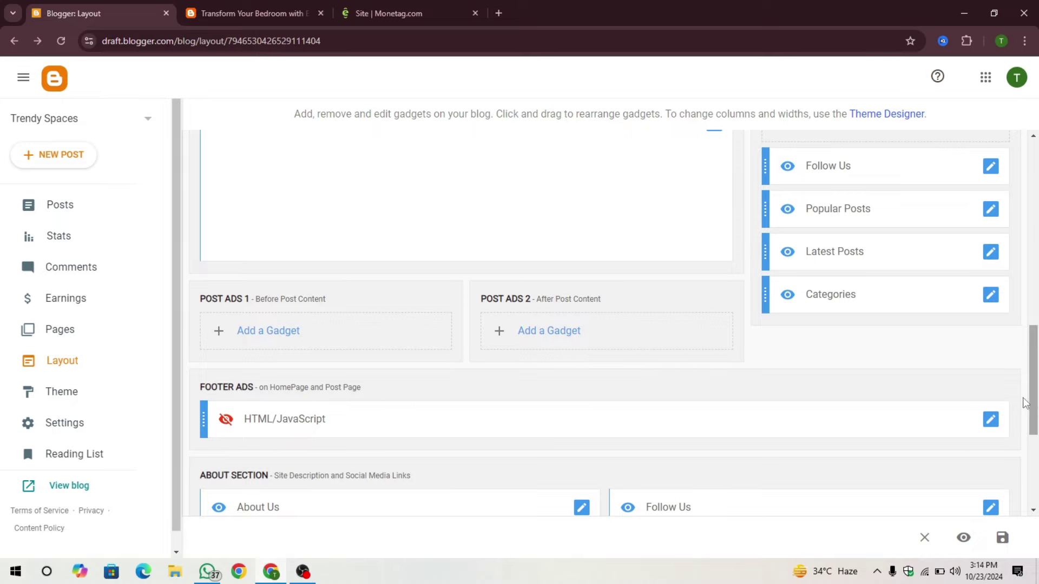
{"action": "left_click", "coordinate": [991, 420]}
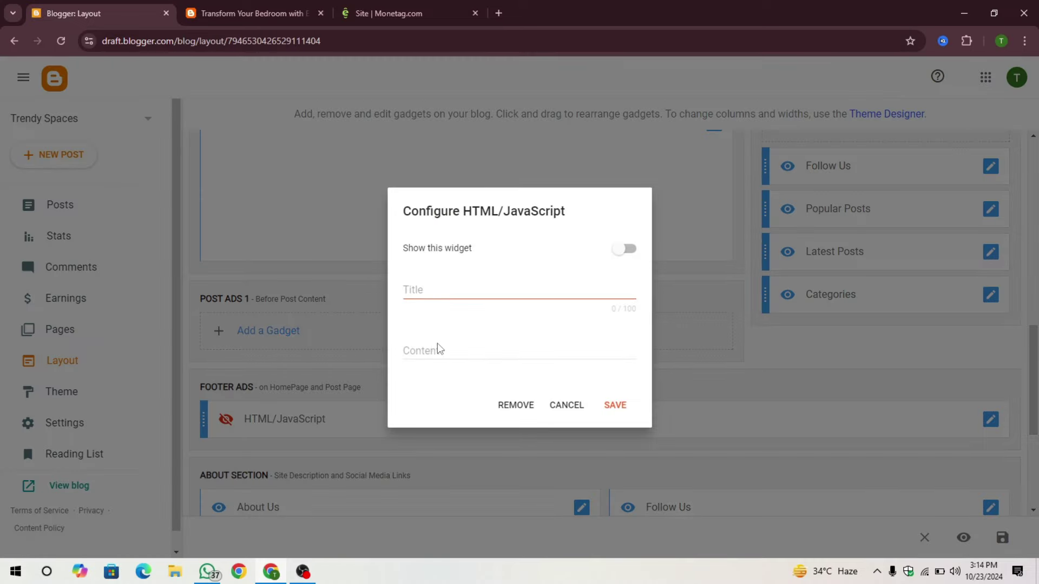
{"action": "left_click", "coordinate": [440, 349]}
{"action": "key", "text": "ctrl+v"}
{"action": "left_click", "coordinate": [620, 481]}
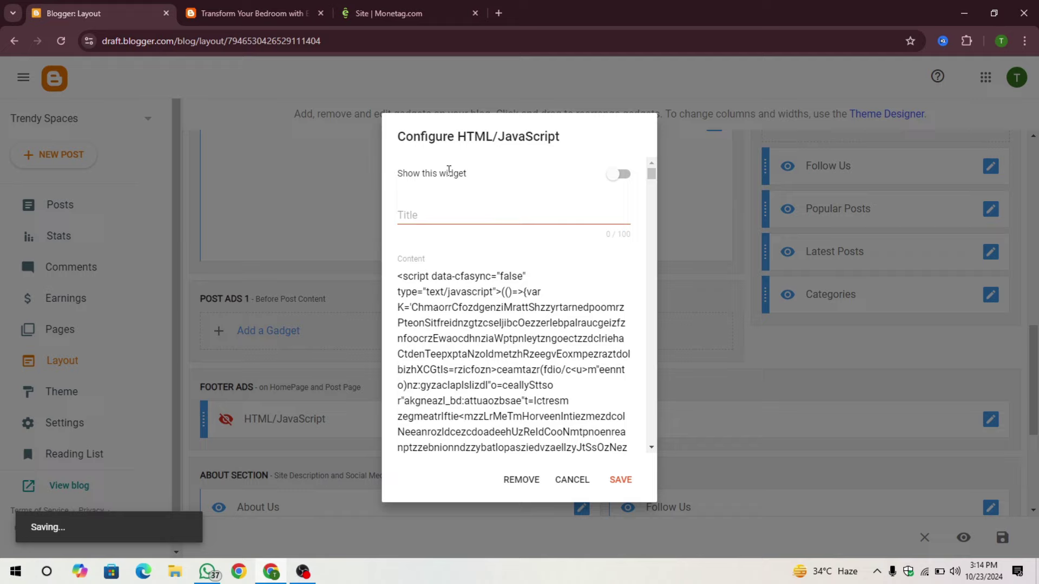
{"action": "left_click_drag", "start_coordinate": [448, 170], "coordinate": [493, 175]}
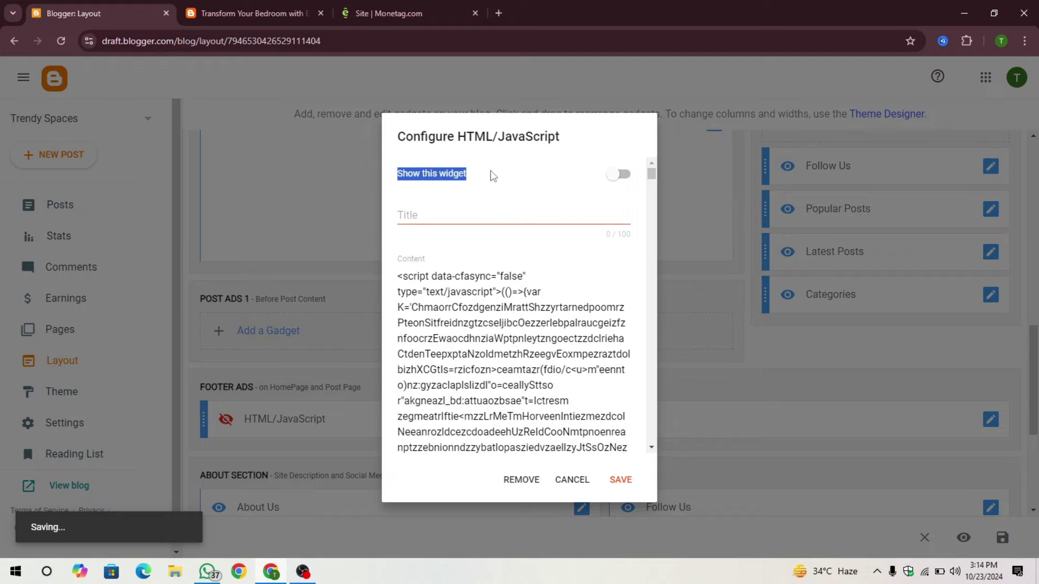
{"action": "left_click", "coordinate": [615, 175]}
{"action": "left_click", "coordinate": [622, 481]}
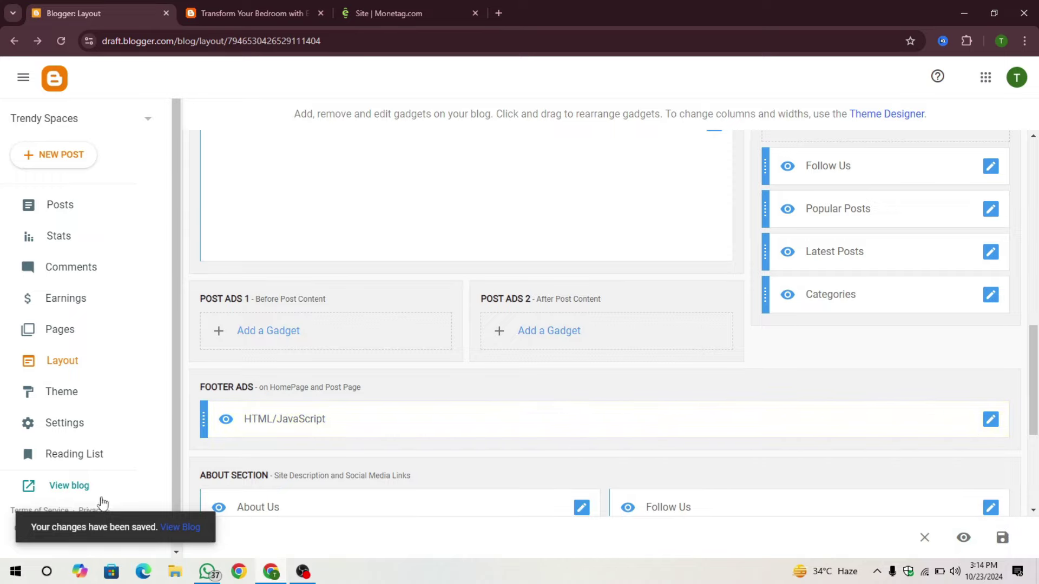
- View the live blog, close the old post tab, dismiss the interstitial ad, look through the home page and dismiss the vignette ad
{"action": "left_click", "coordinate": [57, 492]}
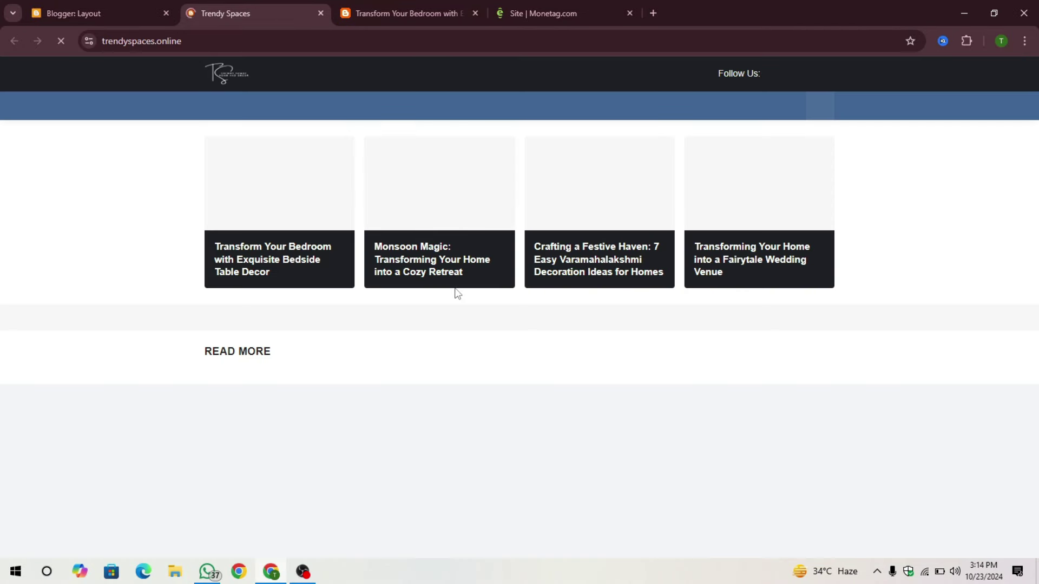
{"action": "left_click", "coordinate": [475, 13]}
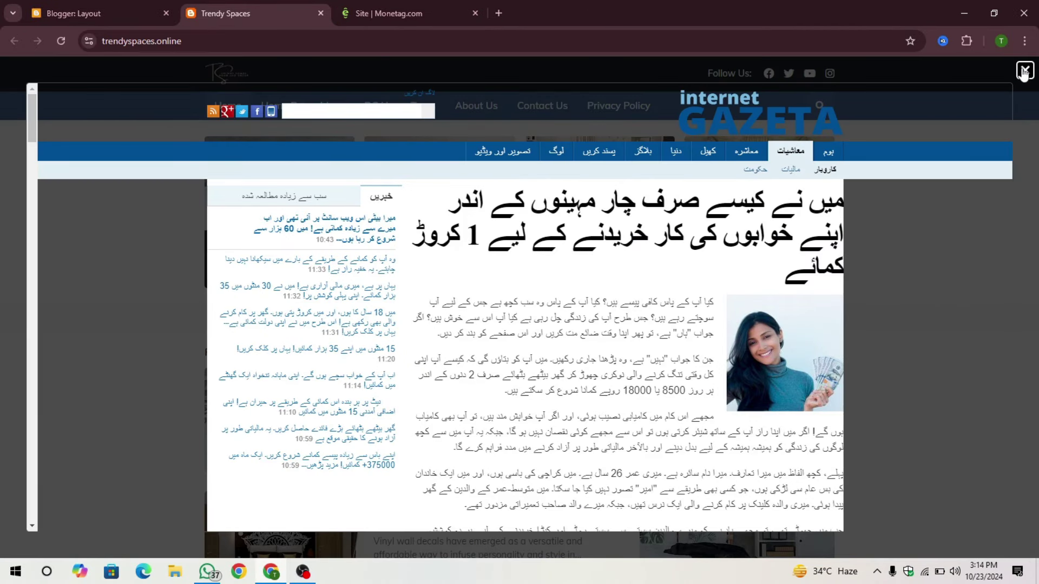
{"action": "left_click", "coordinate": [1024, 72]}
{"action": "scroll", "coordinate": [596, 392], "scroll_direction": "down", "scroll_amount": 5}
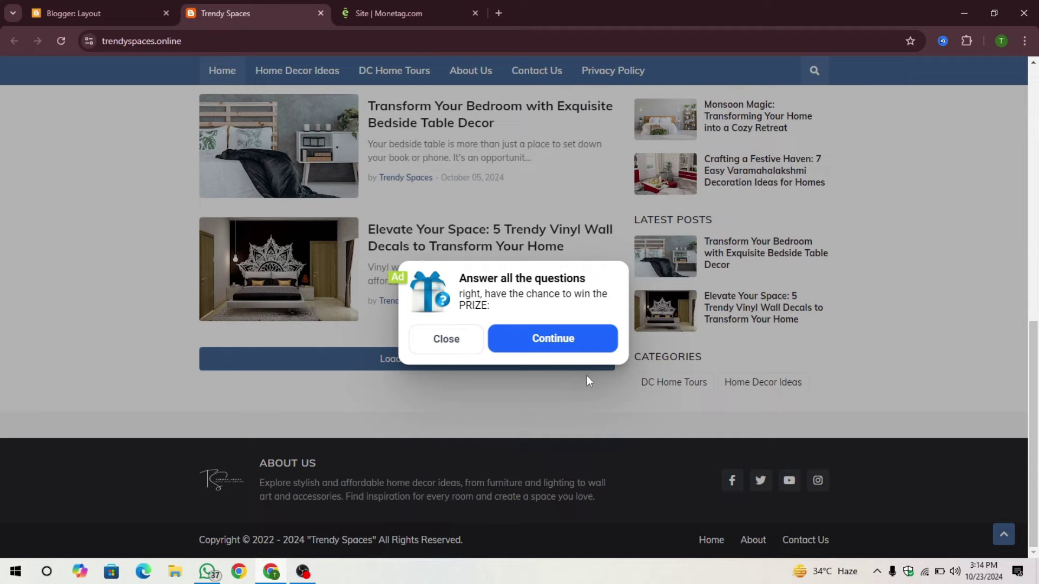
{"action": "left_click", "coordinate": [446, 341]}
- Return to Monetag, close the Vignette tag details and open the ad format selection for a new zone
{"action": "left_click", "coordinate": [448, 13]}
{"action": "left_click", "coordinate": [709, 158]}
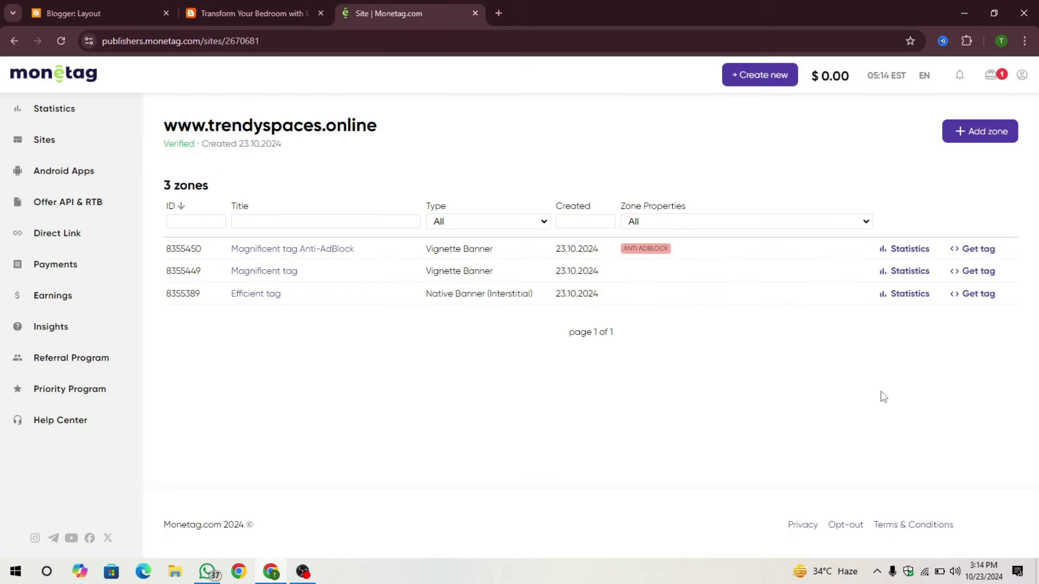
{"action": "key", "text": "alt+Left"}
{"action": "left_click", "coordinate": [733, 197]}
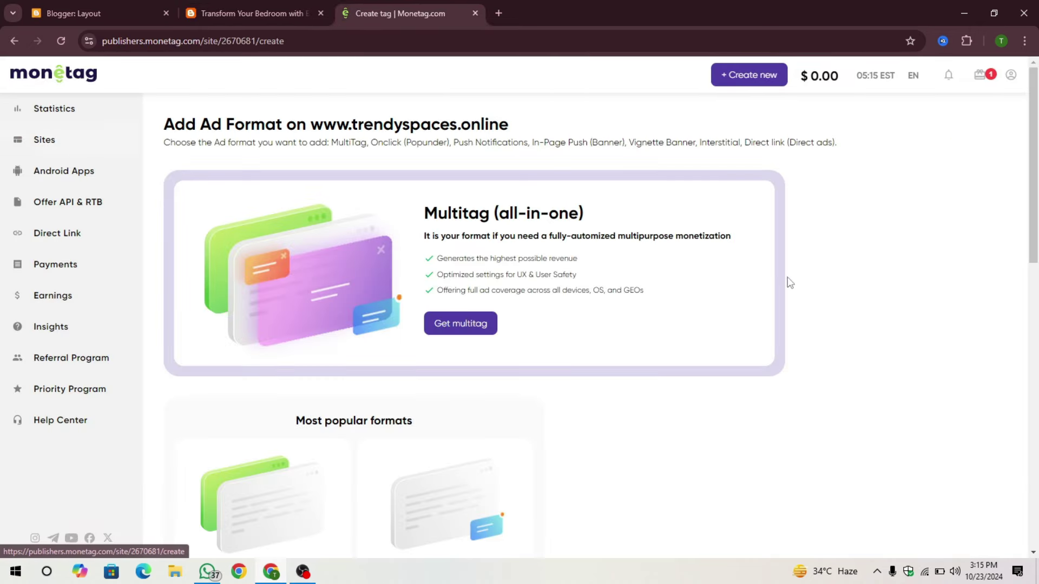
- Examine the available ad formats, including Direct link (Direct ads), Vignette banner and Interstitial
{"action": "scroll", "coordinate": [535, 395], "scroll_direction": "down", "scroll_amount": 15}
{"action": "triple_click", "coordinate": [768, 244]}
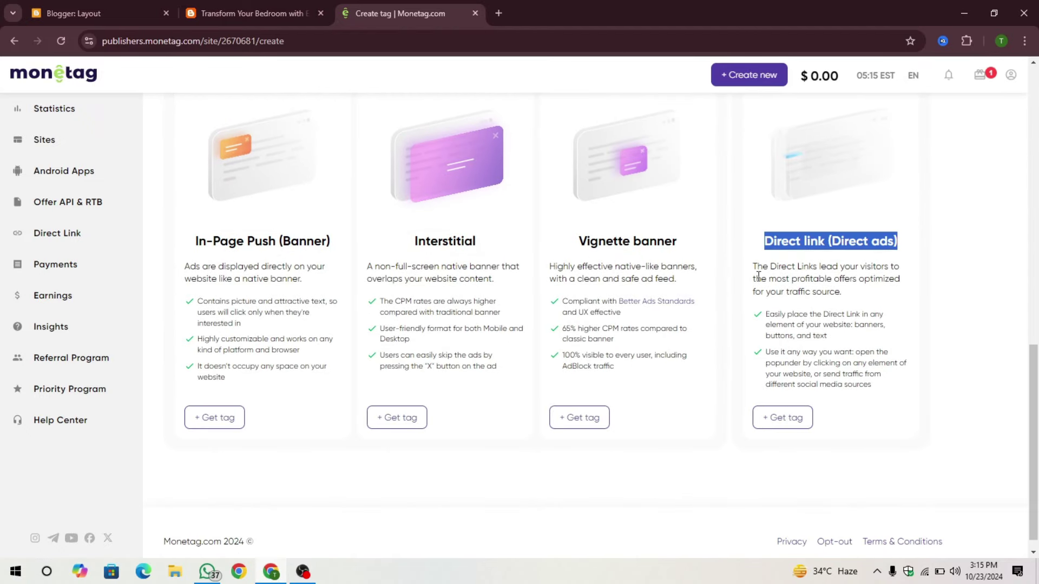
{"action": "left_click", "coordinate": [765, 248]}
{"action": "left_click_drag", "start_coordinate": [764, 248], "coordinate": [899, 249]}
{"action": "left_click", "coordinate": [899, 249]}
{"action": "scroll", "coordinate": [873, 382], "scroll_direction": "up", "scroll_amount": 3}
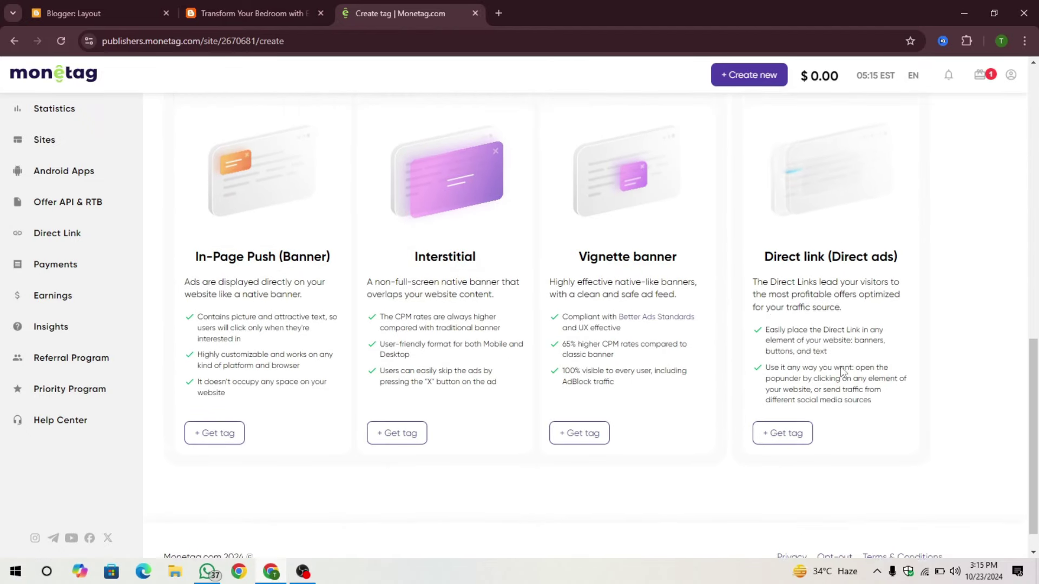
{"action": "scroll", "coordinate": [873, 382], "scroll_direction": "up", "scroll_amount": 5}
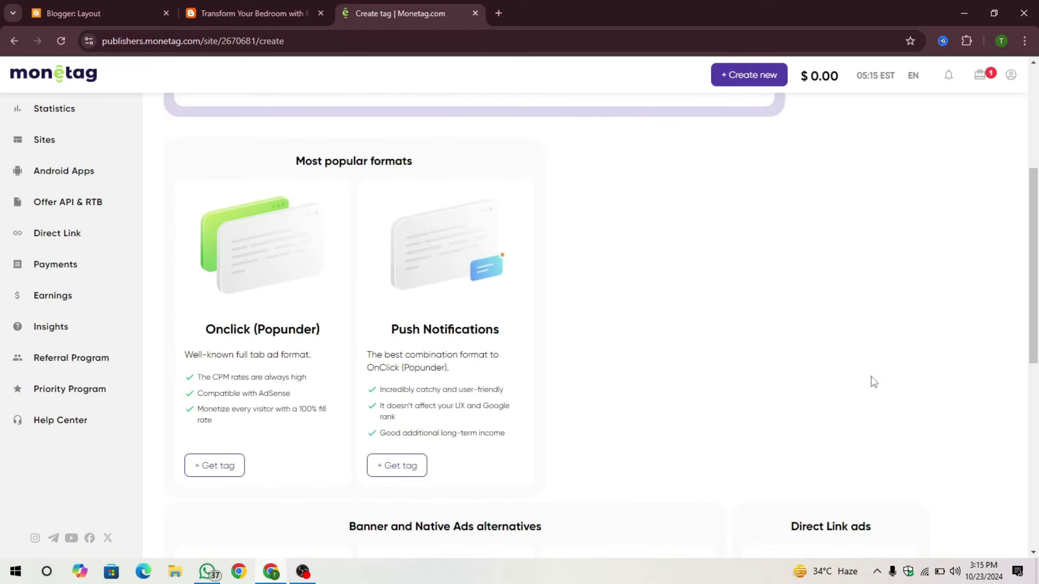
{"action": "scroll", "coordinate": [873, 382], "scroll_direction": "down", "scroll_amount": 7}
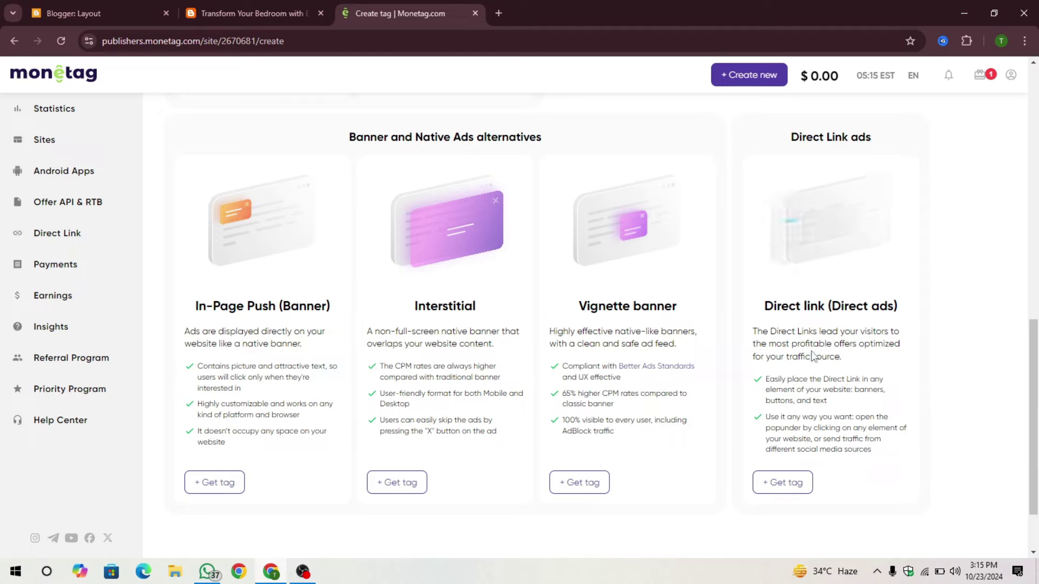
{"action": "left_click_drag", "start_coordinate": [550, 307], "coordinate": [691, 301]}
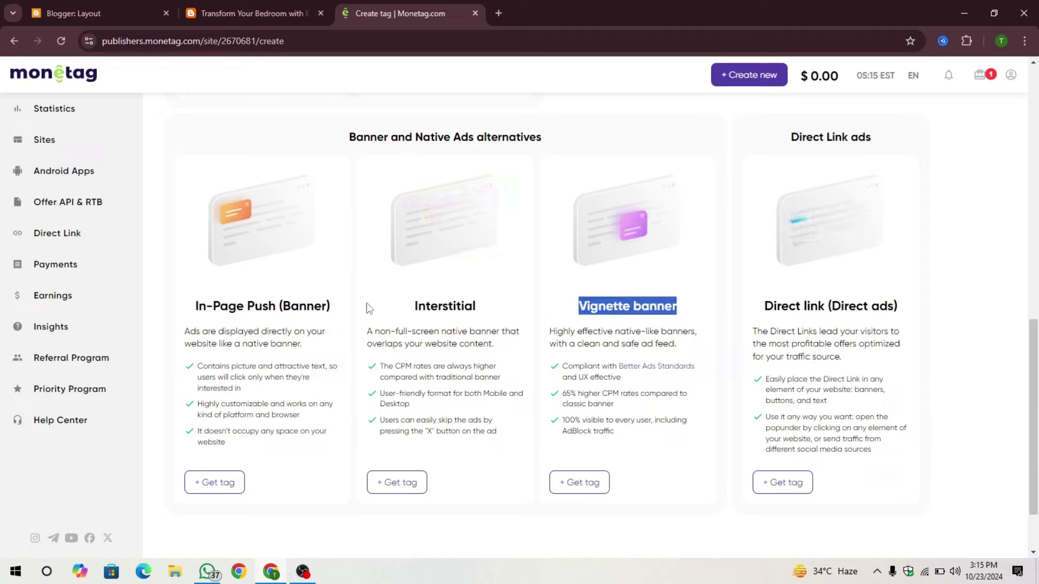
{"action": "left_click_drag", "start_coordinate": [409, 306], "coordinate": [482, 303]}
- Create an In-Page Push (Banner) tag with Extra monetization enabled and copy its JS code
{"action": "left_click", "coordinate": [274, 308]}
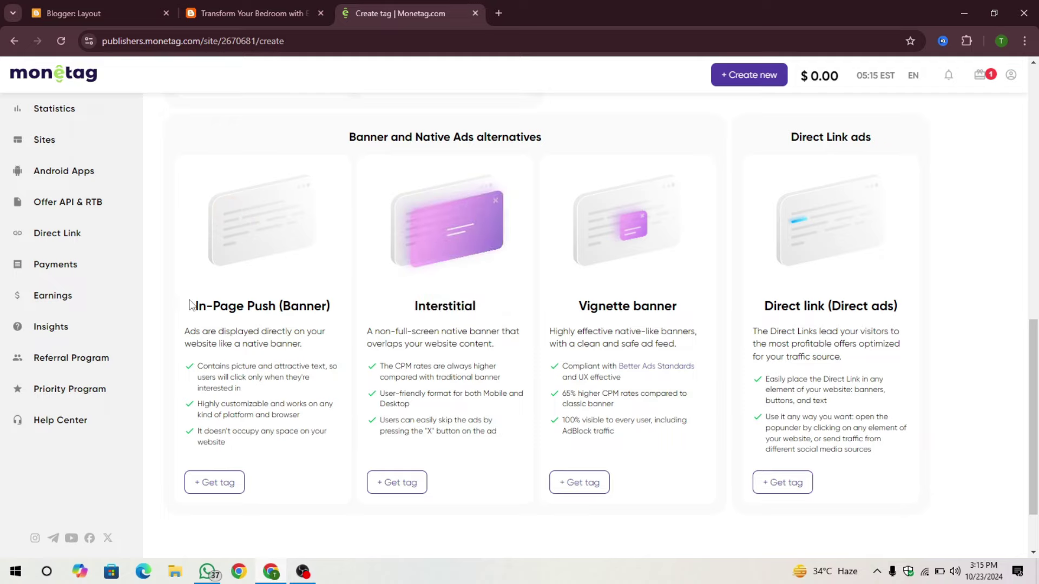
{"action": "left_click_drag", "start_coordinate": [192, 306], "coordinate": [330, 310]}
{"action": "left_click", "coordinate": [242, 461]}
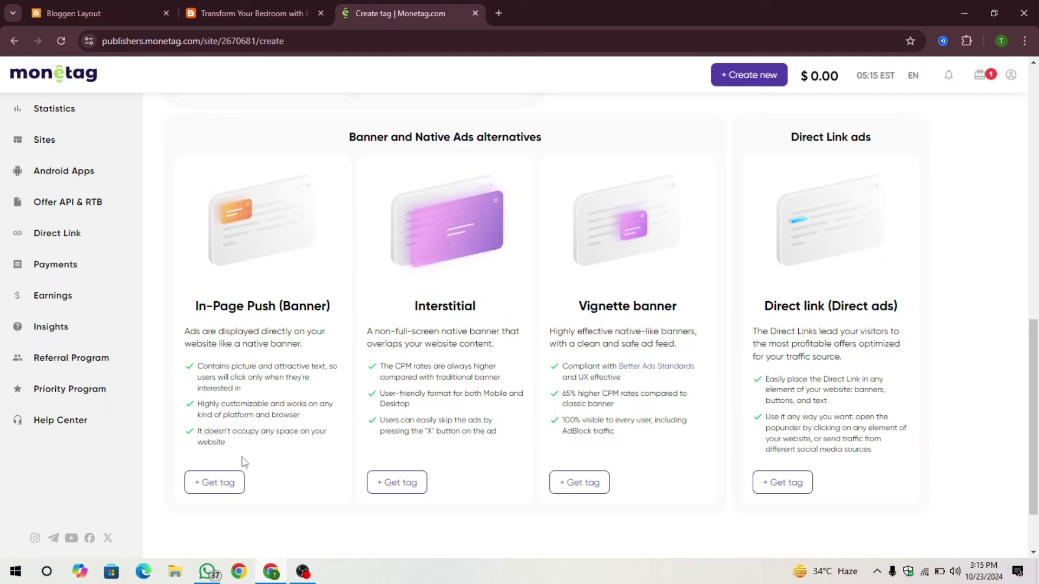
{"action": "left_click", "coordinate": [226, 495]}
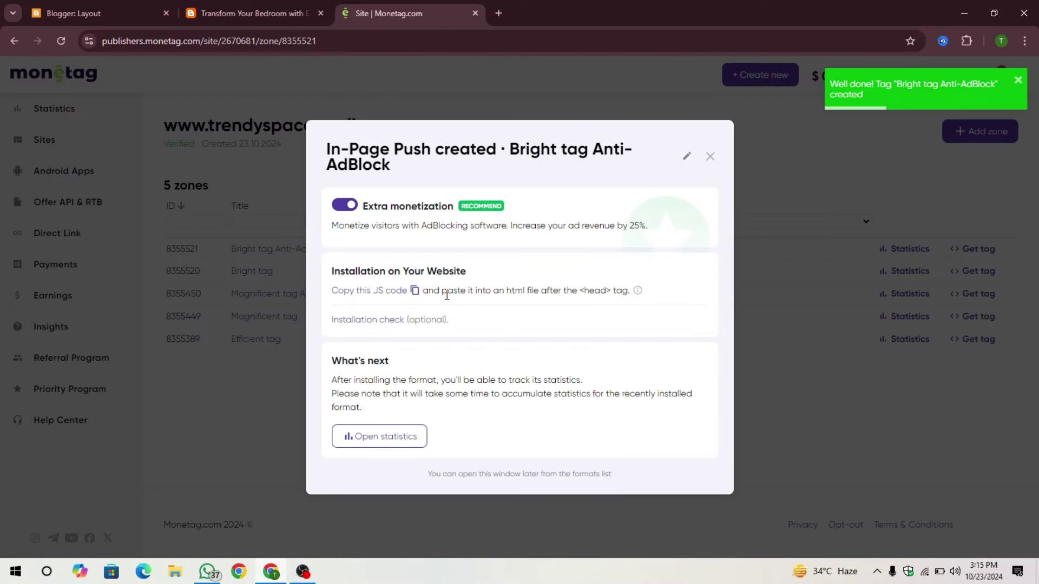
{"action": "left_click", "coordinate": [415, 291]}
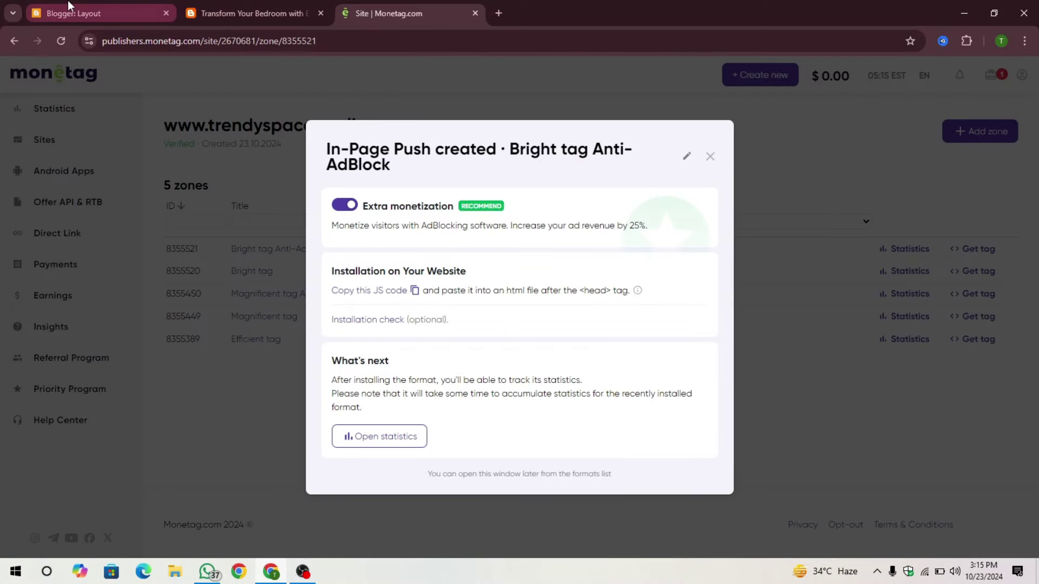
- In the Blogger layout, add an HTML/JavaScript gadget to Post Ads 1 with the copied In-Page Push code and save it
{"action": "left_click", "coordinate": [117, 11]}
{"action": "left_click", "coordinate": [63, 360]}
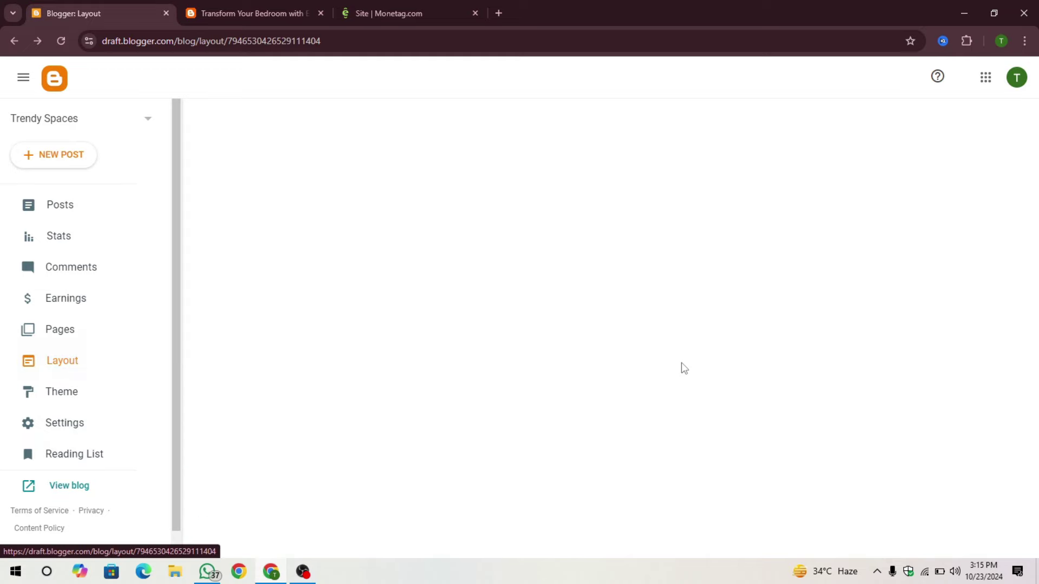
{"action": "scroll", "coordinate": [419, 385], "scroll_direction": "down", "scroll_amount": 10}
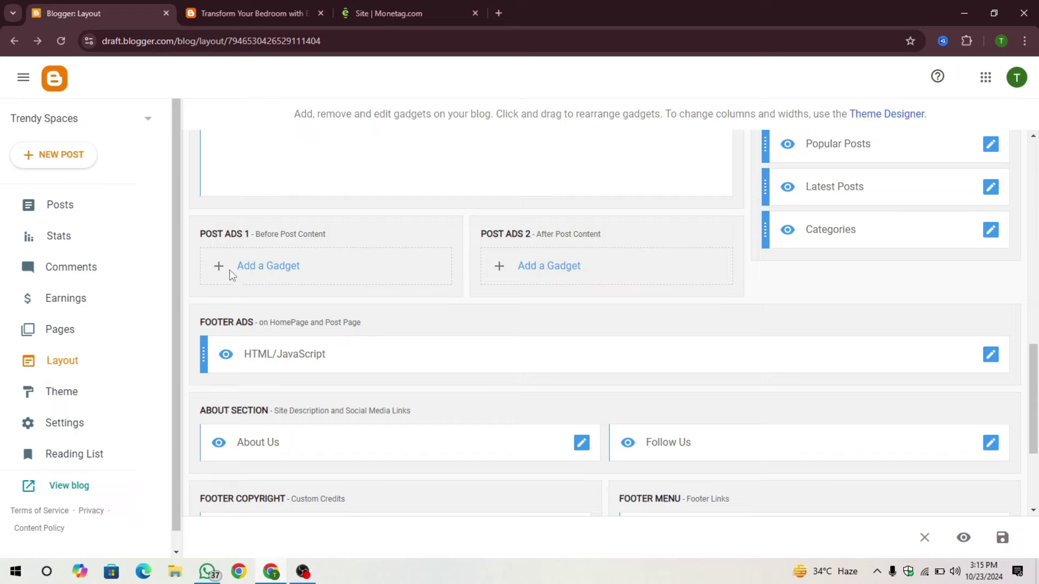
{"action": "left_click", "coordinate": [281, 266]}
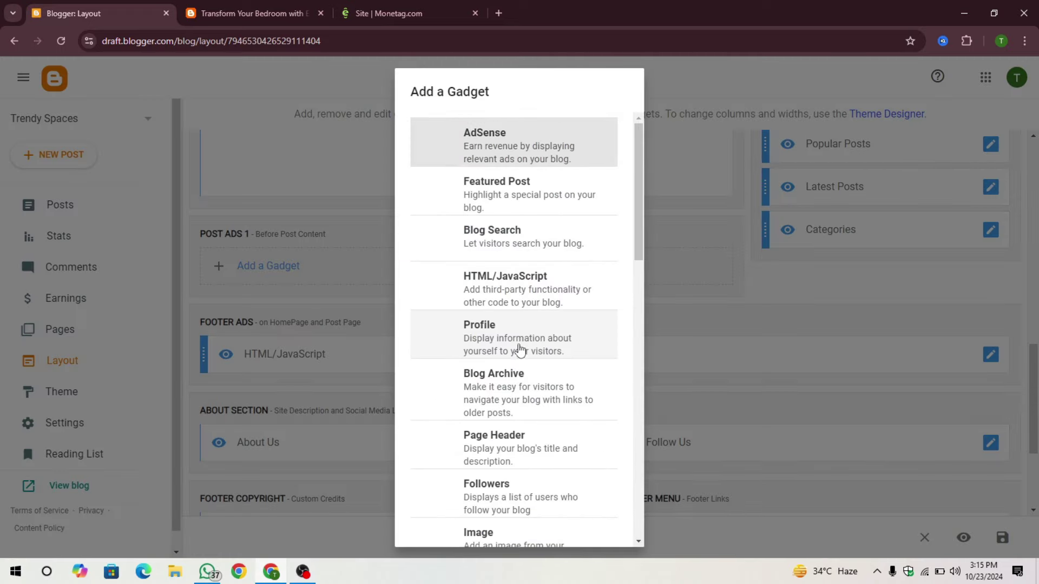
{"action": "left_click", "coordinate": [521, 292]}
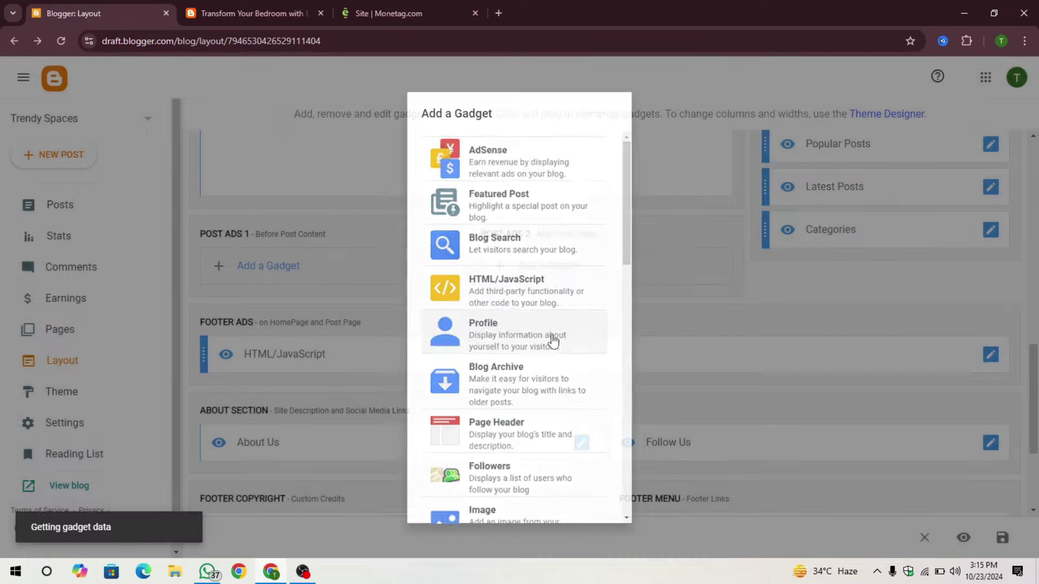
{"action": "left_click", "coordinate": [445, 349]}
{"action": "key", "text": "ctrl+v"}
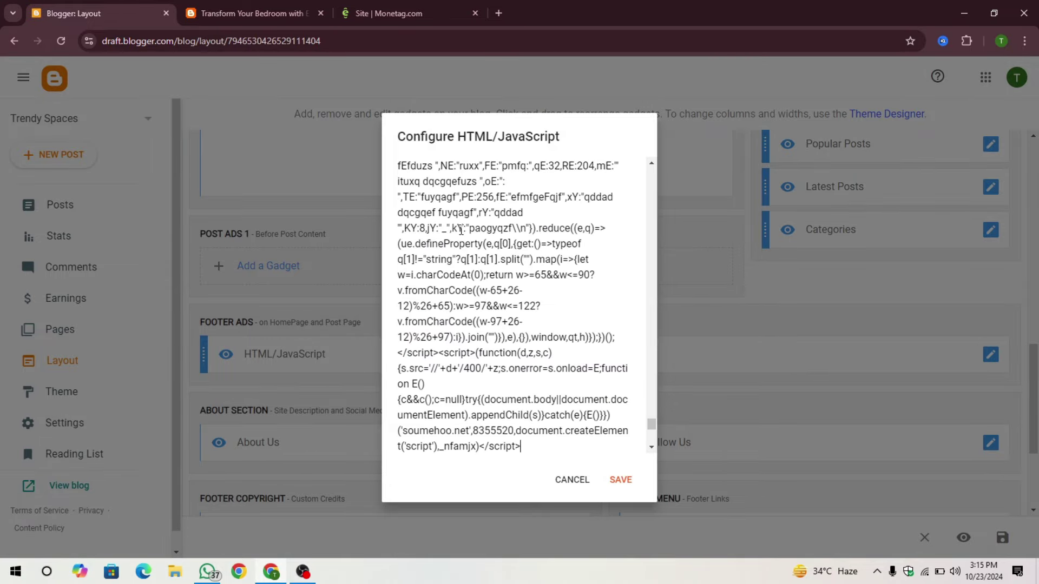
{"action": "left_click", "coordinate": [620, 480]}
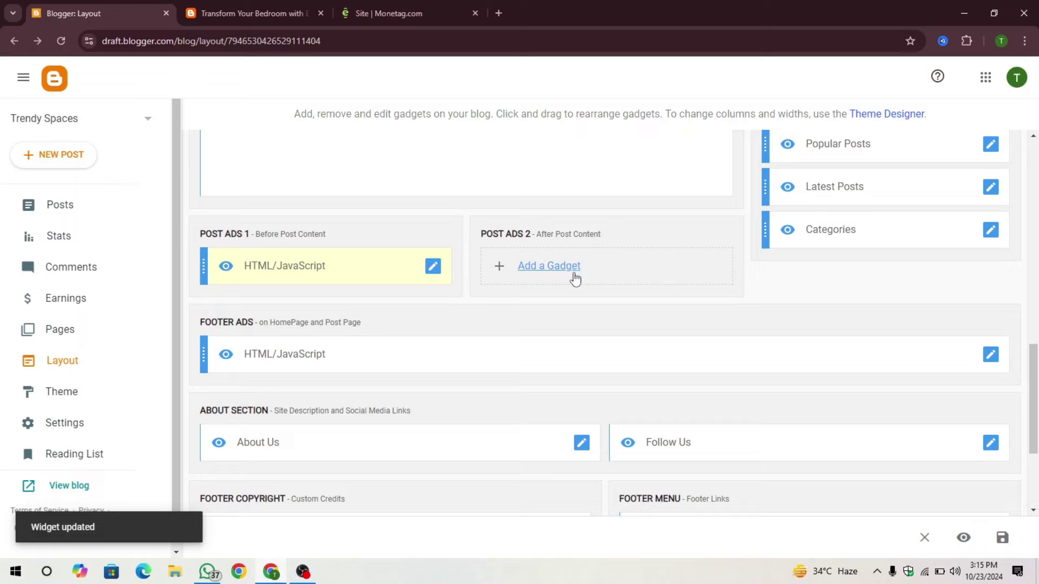
- Add an HTML/JavaScript gadget with the same In-Page Push code to Post Ads 2 and save it
{"action": "left_click", "coordinate": [575, 279]}
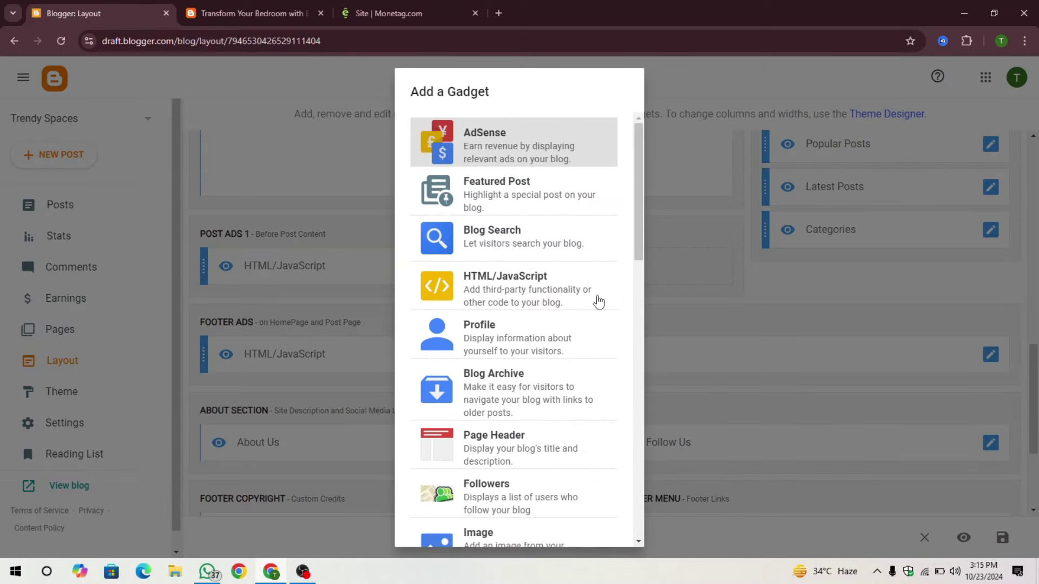
{"action": "left_click", "coordinate": [529, 300]}
{"action": "left_click", "coordinate": [458, 348]}
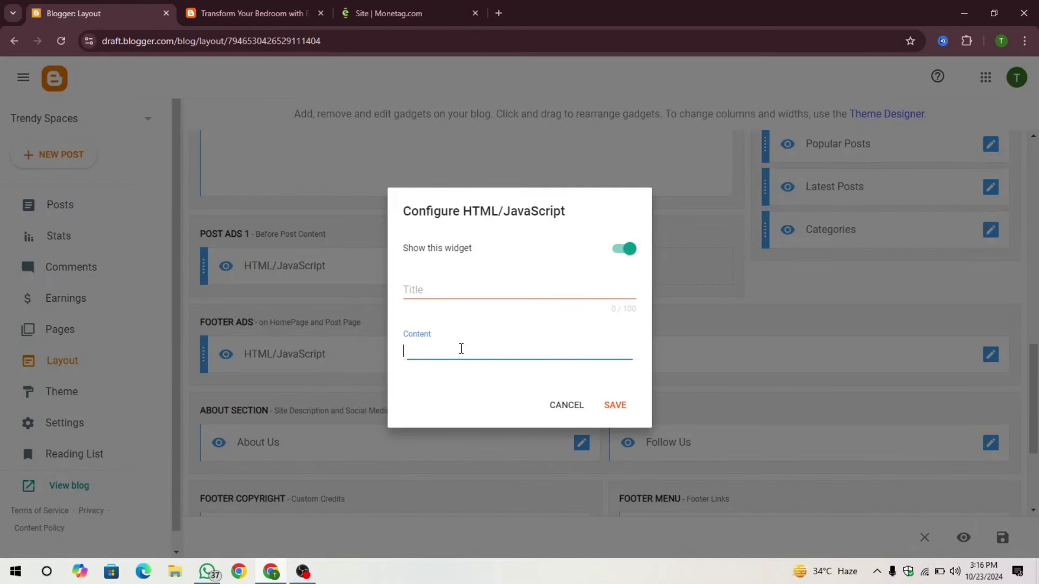
{"action": "key", "text": "ctrl+v"}
{"action": "left_click", "coordinate": [621, 481]}
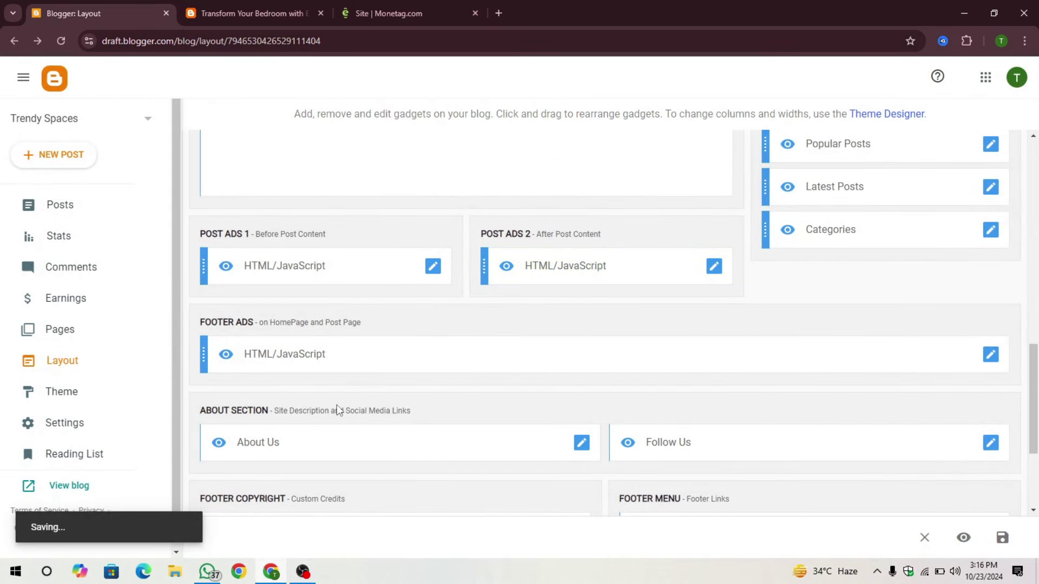
- Close the old blog post tab, open the live blog and look through its home page
{"action": "scroll", "coordinate": [313, 420], "scroll_direction": "up", "scroll_amount": 3}
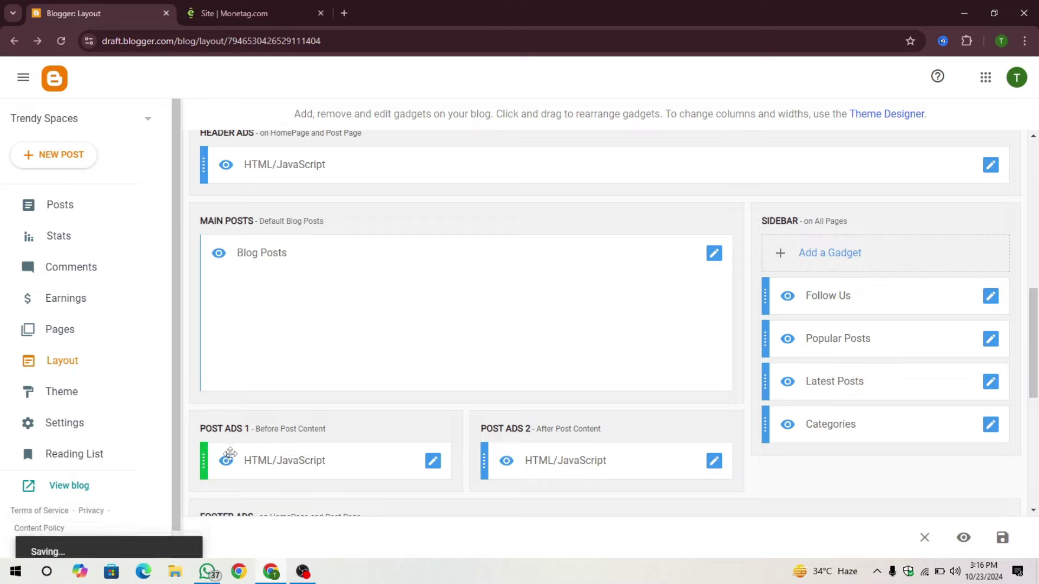
{"action": "left_click", "coordinate": [74, 486]}
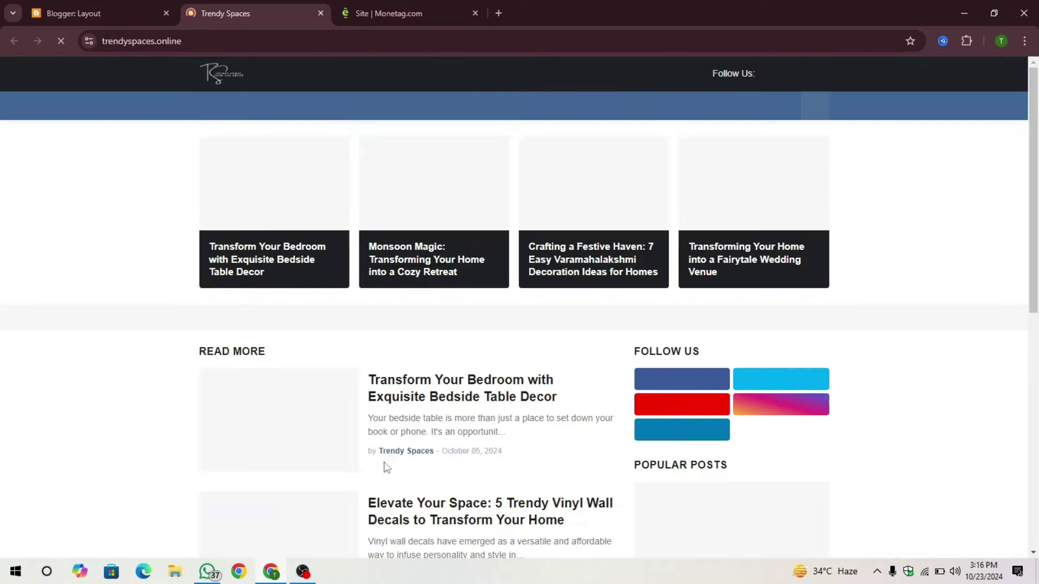
{"action": "scroll", "coordinate": [402, 414], "scroll_direction": "down", "scroll_amount": 5}
{"action": "scroll", "coordinate": [402, 415], "scroll_direction": "up", "scroll_amount": 5}
- Open the bedside table decor post, dismiss its interstitial ad and check the article for the in-page push ads
{"action": "left_click", "coordinate": [458, 339]}
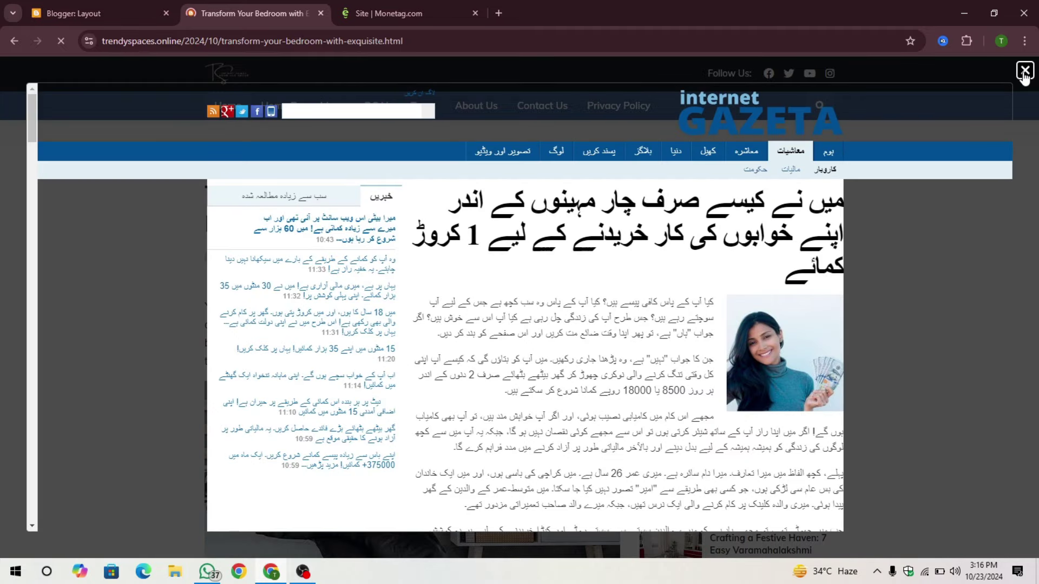
{"action": "left_click", "coordinate": [1025, 70]}
{"action": "scroll", "coordinate": [469, 317], "scroll_direction": "down", "scroll_amount": 7}
{"action": "scroll", "coordinate": [469, 317], "scroll_direction": "down", "scroll_amount": 5}
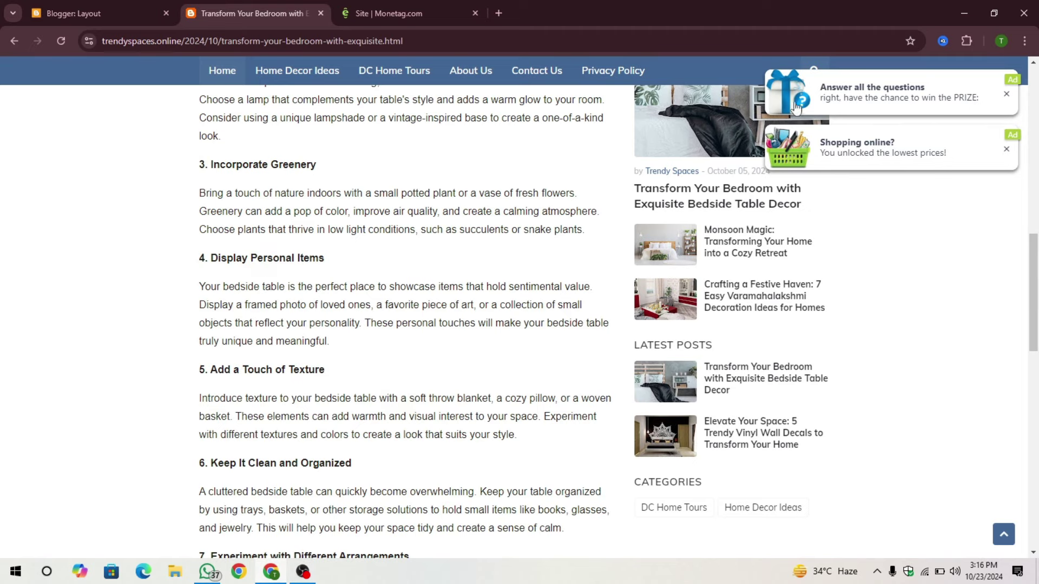
- Dismiss both in-page push ads on the bedside table post, close the redirect tab and recheck the article for ads
{"action": "scroll", "coordinate": [847, 293], "scroll_direction": "up", "scroll_amount": 14}
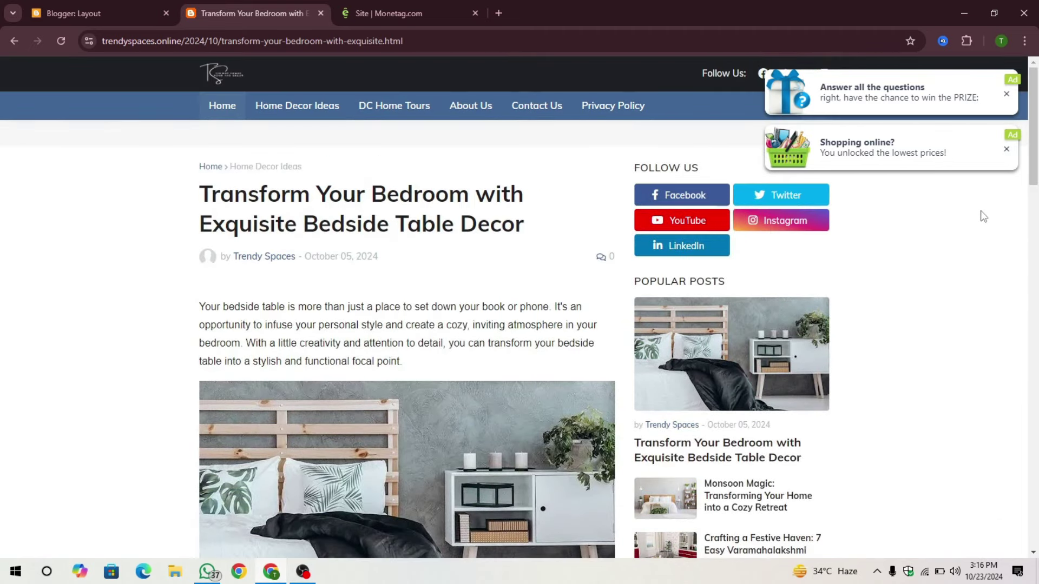
{"action": "left_click", "coordinate": [1007, 148]}
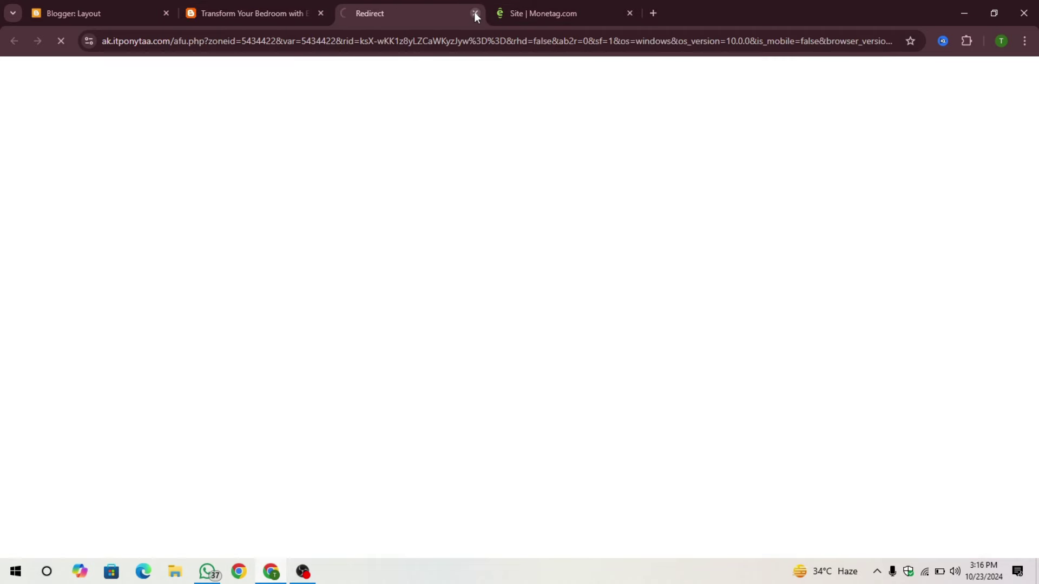
{"action": "left_click", "coordinate": [476, 13]}
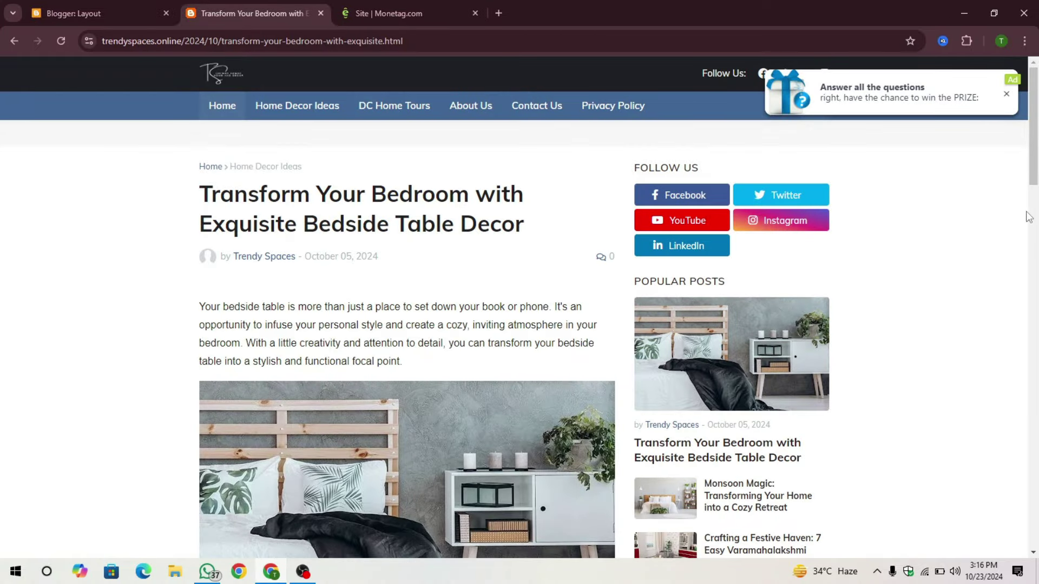
{"action": "left_click", "coordinate": [1007, 94]}
{"action": "scroll", "coordinate": [429, 436], "scroll_direction": "down", "scroll_amount": 20}
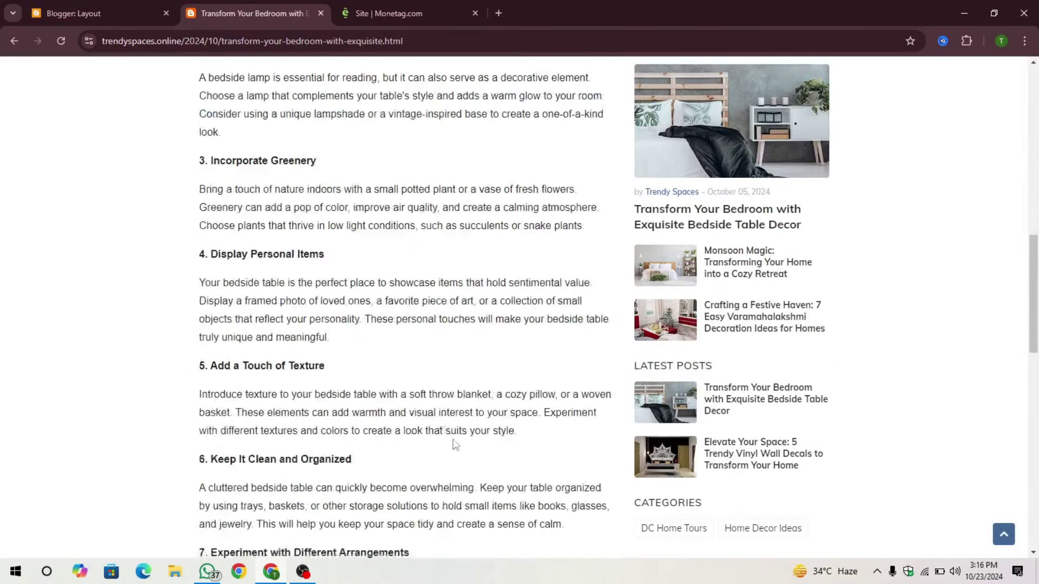
{"action": "scroll", "coordinate": [461, 445], "scroll_direction": "up", "scroll_amount": 10}
{"action": "scroll", "coordinate": [462, 445], "scroll_direction": "up", "scroll_amount": 10}
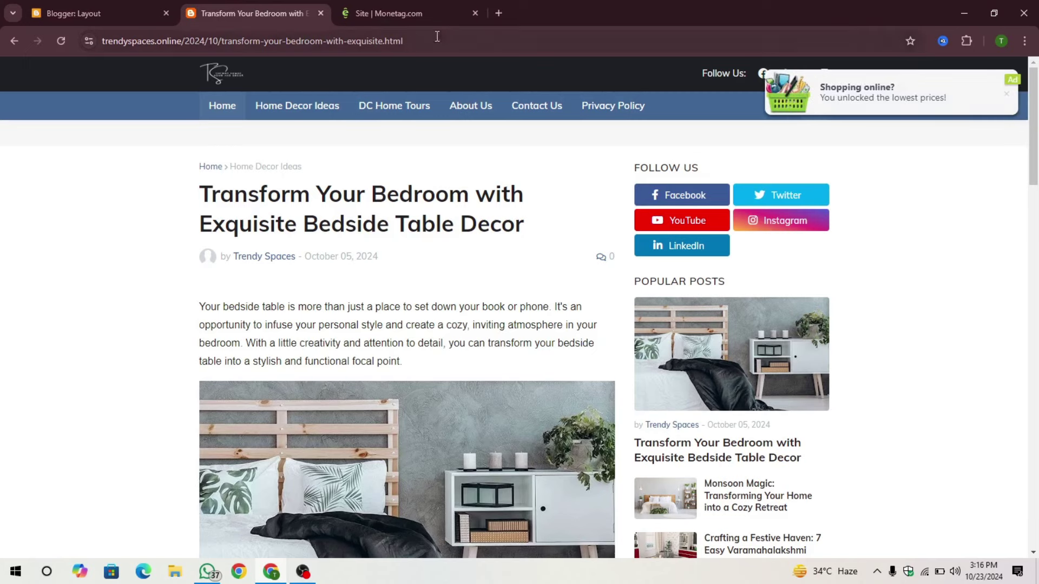
- Return to Monetag, close the In-Page Push tag dialog and open the Payments page
{"action": "left_click", "coordinate": [410, 11]}
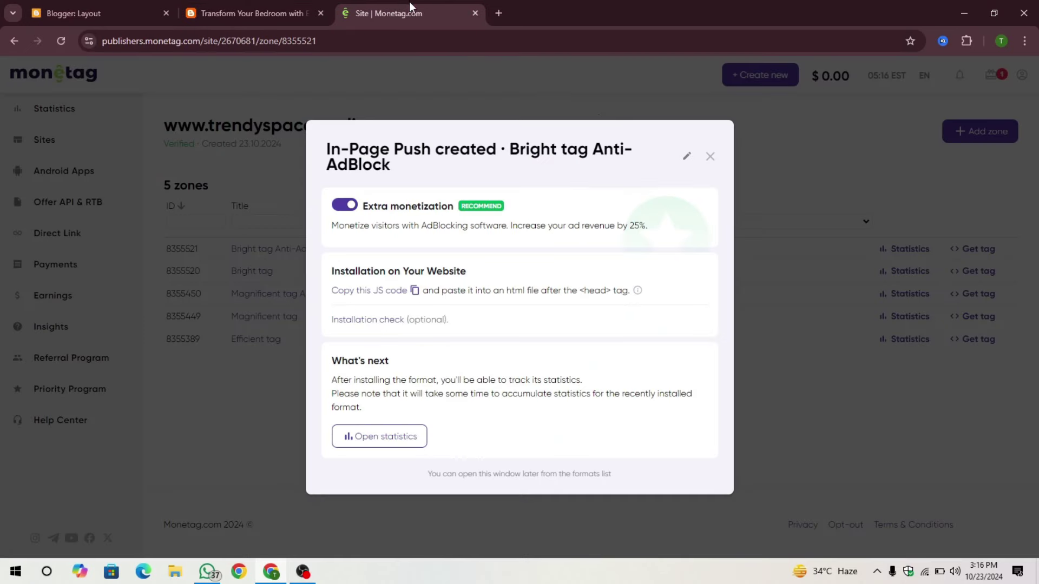
{"action": "left_click", "coordinate": [710, 157]}
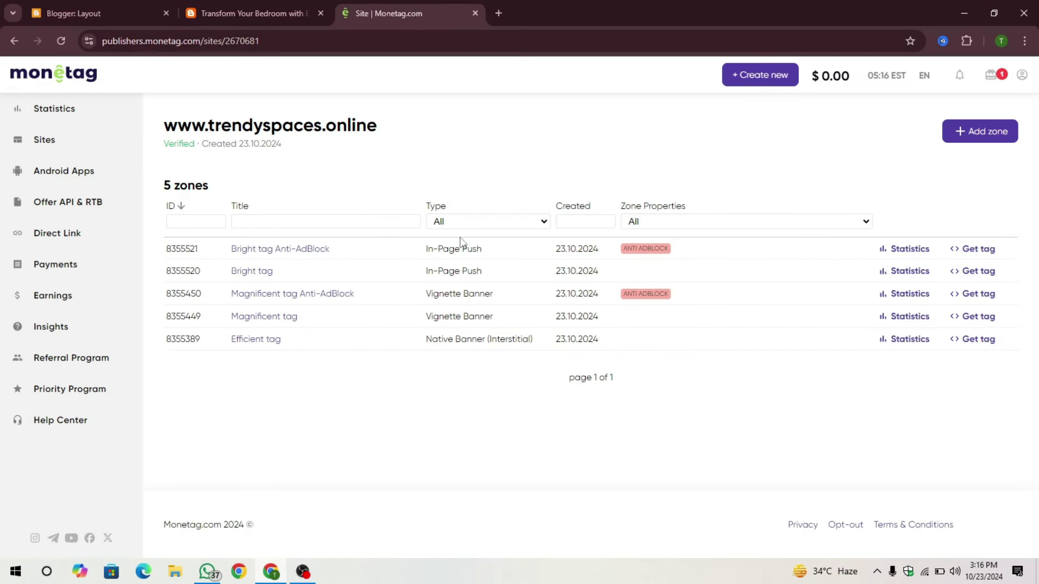
{"action": "left_click", "coordinate": [110, 270]}
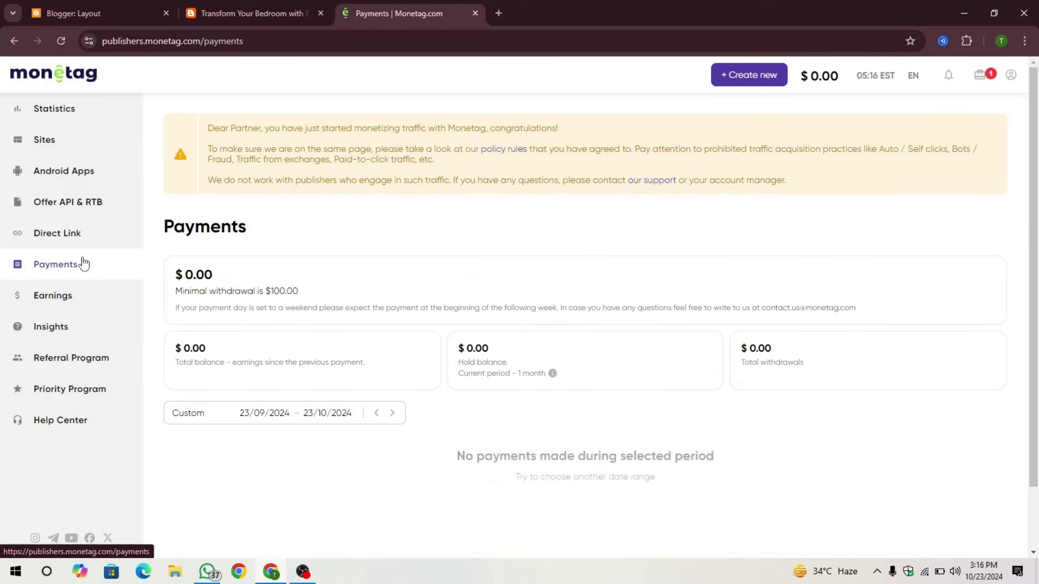
{"action": "scroll", "coordinate": [473, 352], "scroll_direction": "down", "scroll_amount": 2}
{"action": "scroll", "coordinate": [128, 288], "scroll_direction": "up", "scroll_amount": 2}
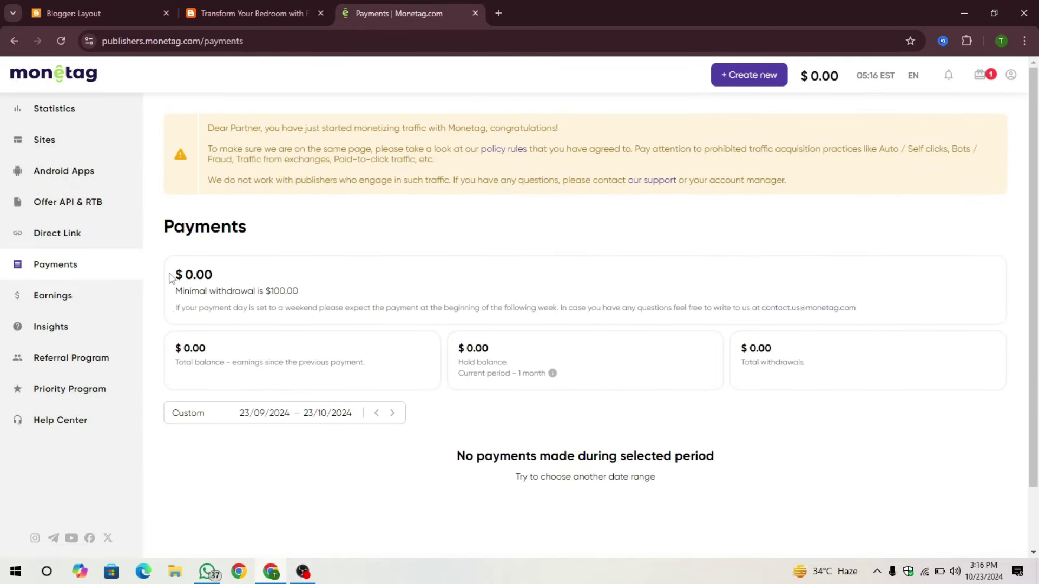
- Examine the account balance and the minimum withdrawal amount on the Payments page
{"action": "mouse_move", "coordinate": [171, 278]}
{"action": "left_mouse_down"}
{"action": "mouse_move", "coordinate": [297, 299]}
{"action": "mouse_move", "coordinate": [169, 269]}
{"action": "left_mouse_up"}
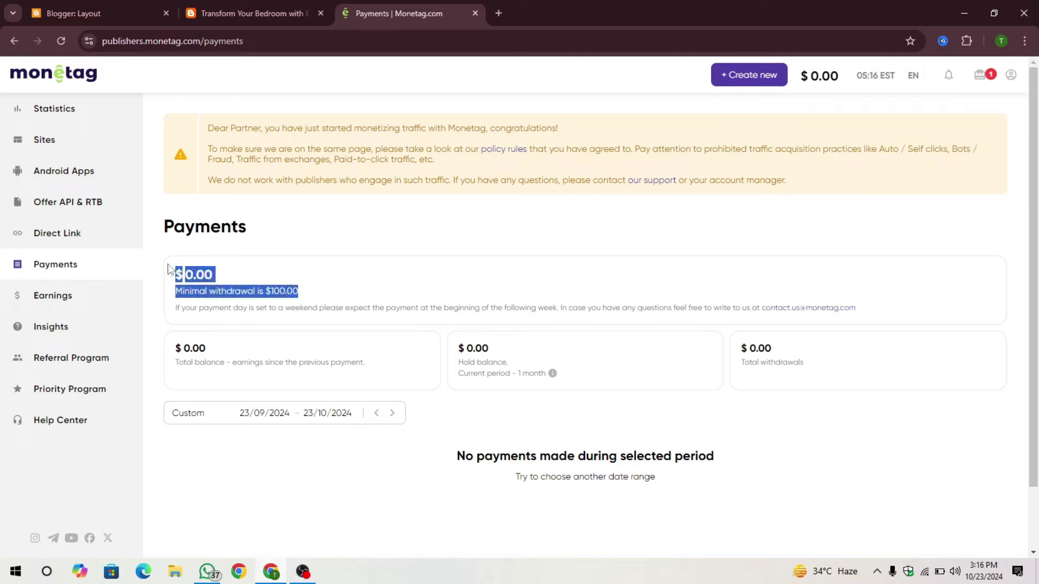
{"action": "left_click", "coordinate": [421, 298]}
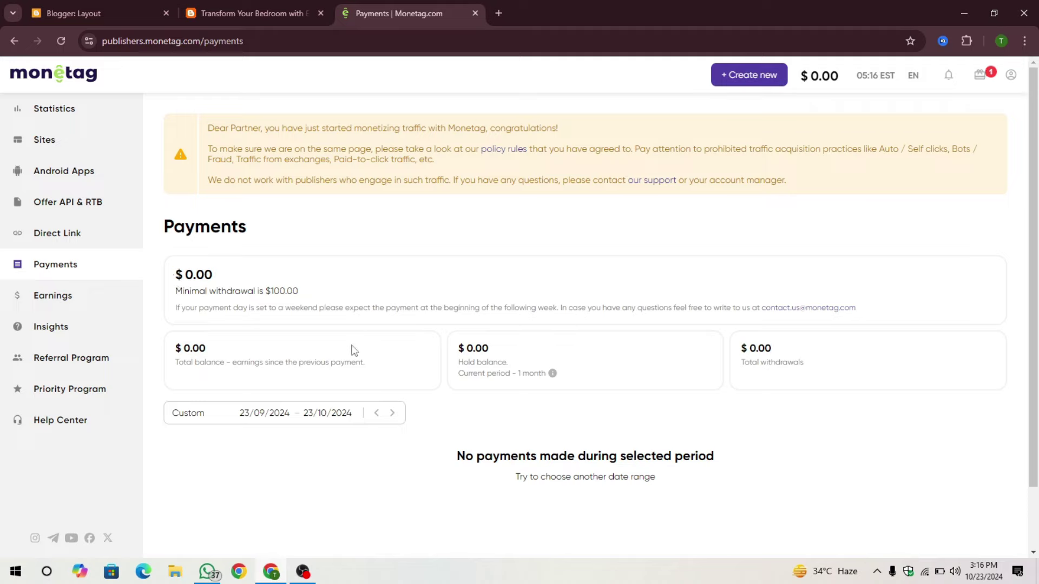
{"action": "left_click_drag", "start_coordinate": [178, 267], "coordinate": [213, 276]}
{"action": "left_click", "coordinate": [297, 283]}
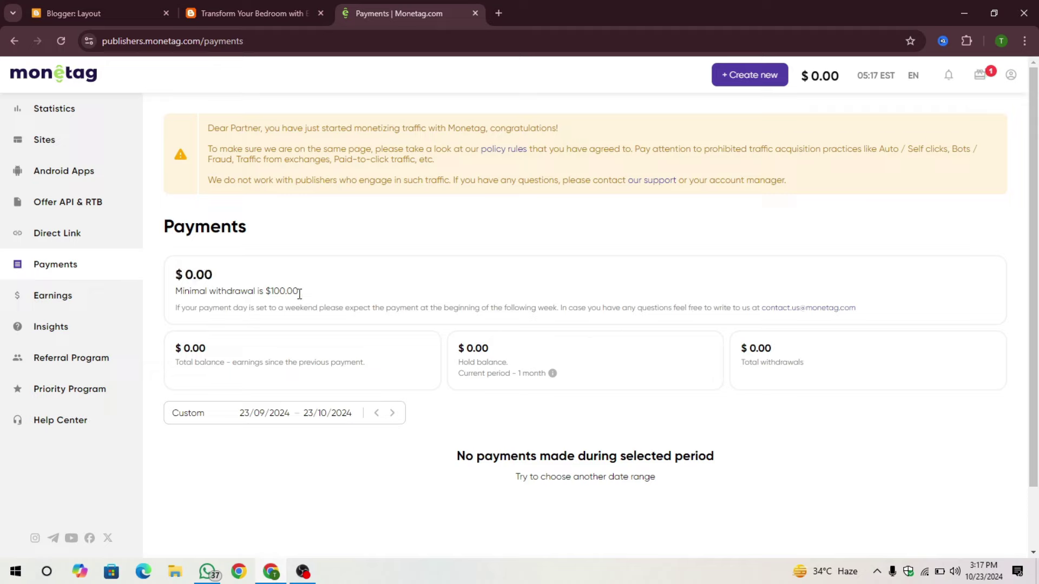
{"action": "left_click_drag", "start_coordinate": [301, 294], "coordinate": [173, 290]}
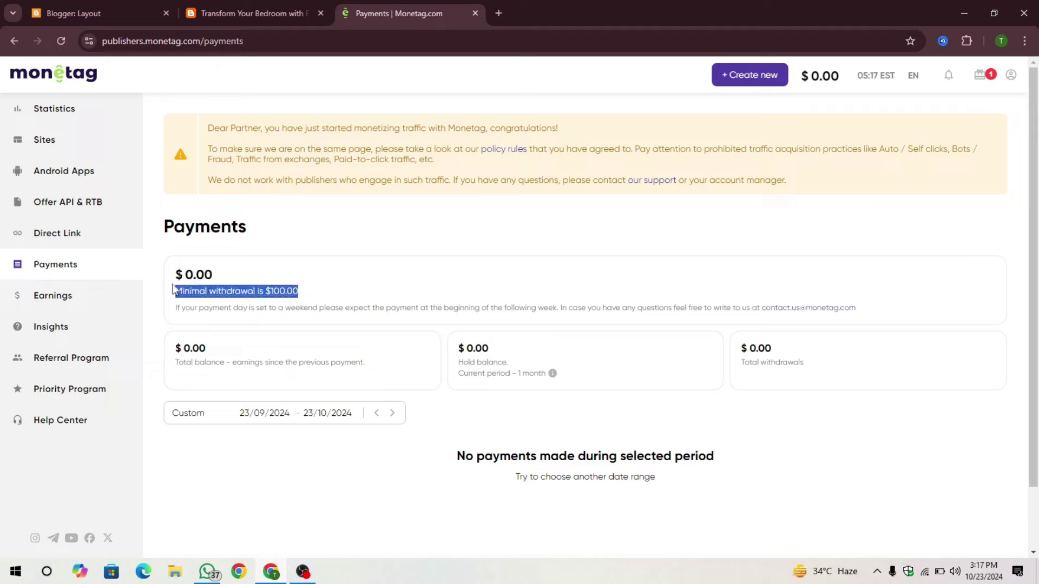
{"action": "left_click_drag", "start_coordinate": [299, 292], "coordinate": [268, 295]}
{"action": "left_click", "coordinate": [351, 299]}
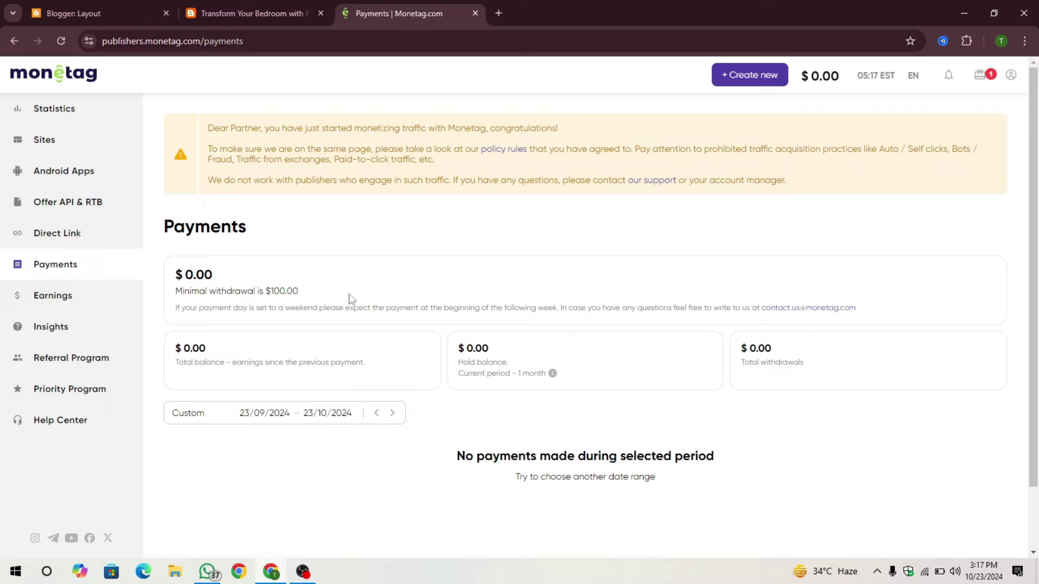
- Check the Earnings page, open the account's Payment Methods and look through the methods available for adding
{"action": "left_click", "coordinate": [53, 296]}
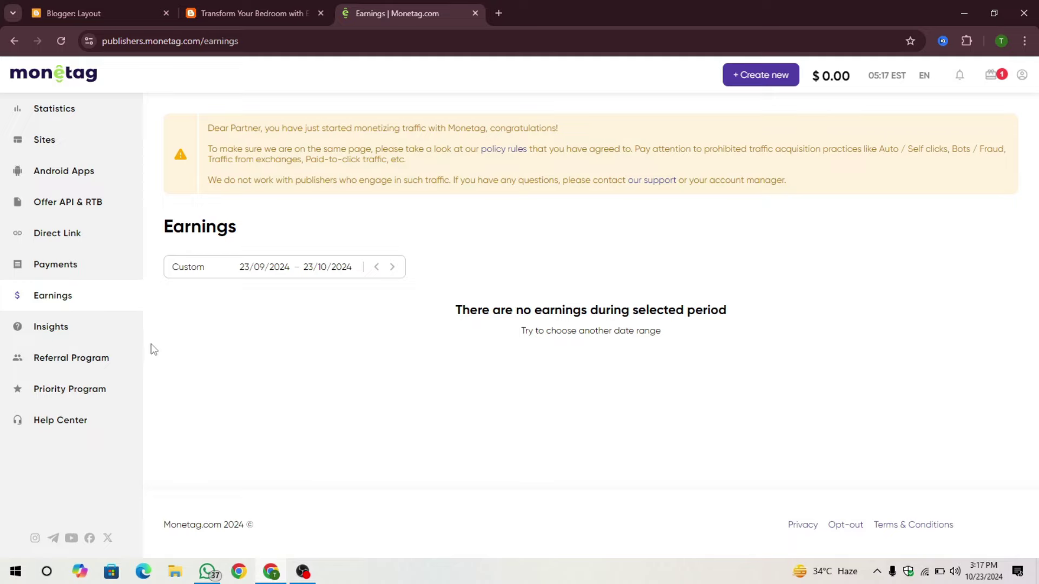
{"action": "left_click", "coordinate": [116, 271]}
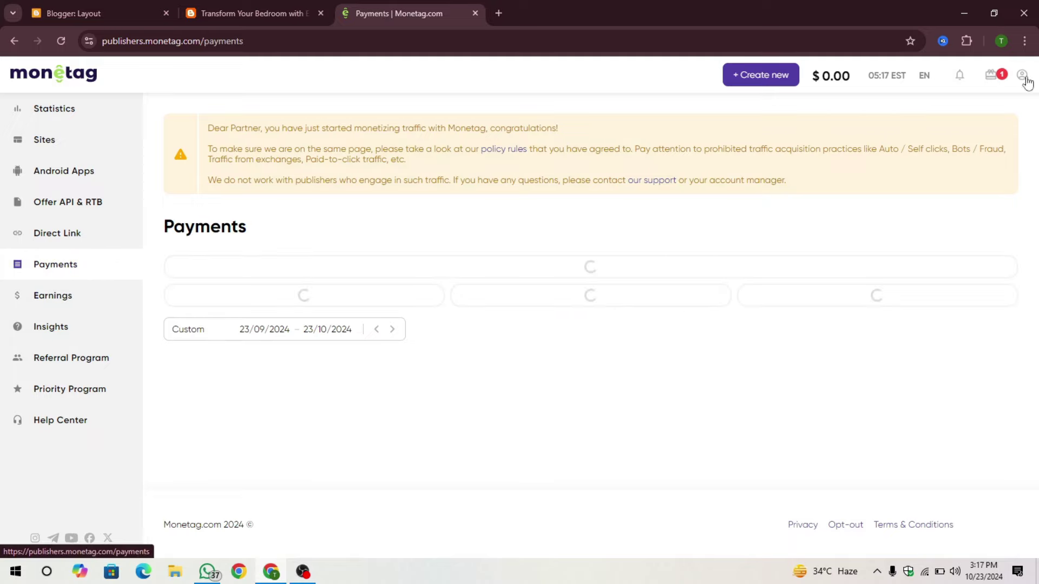
{"action": "left_click", "coordinate": [1012, 78]}
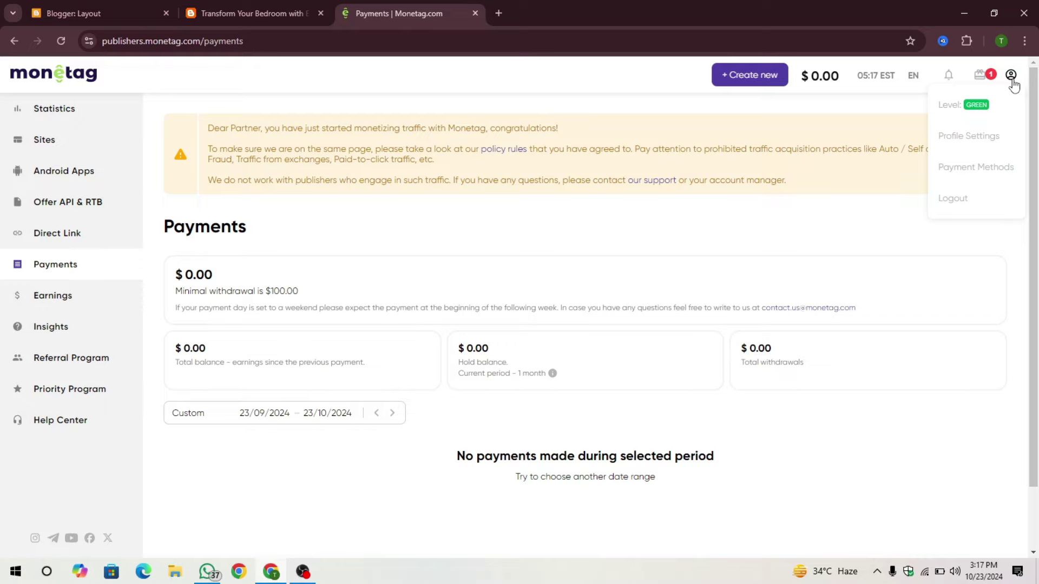
{"action": "left_click", "coordinate": [992, 180]}
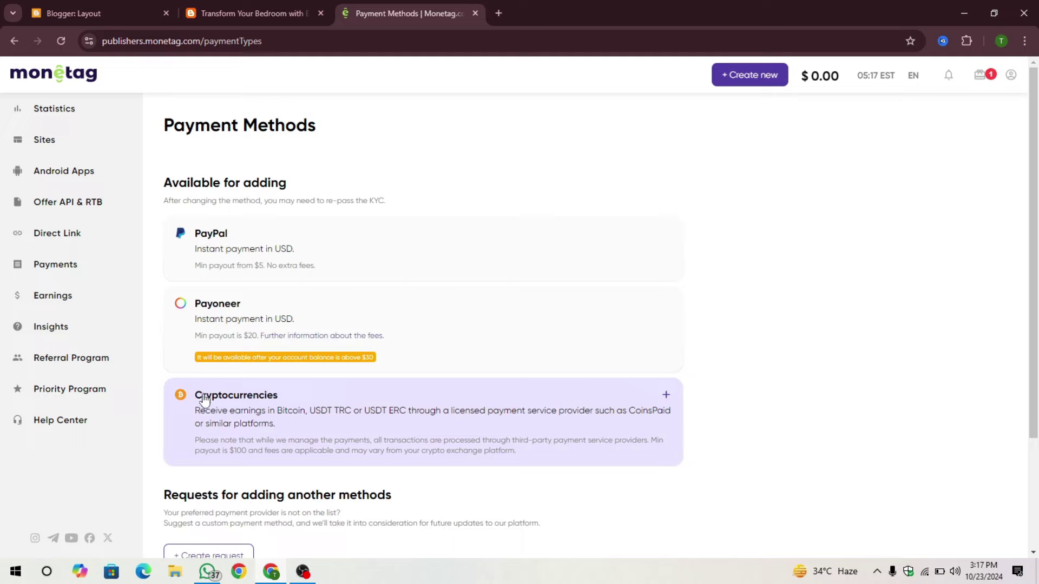
{"action": "scroll", "coordinate": [273, 313], "scroll_direction": "down", "scroll_amount": 3}
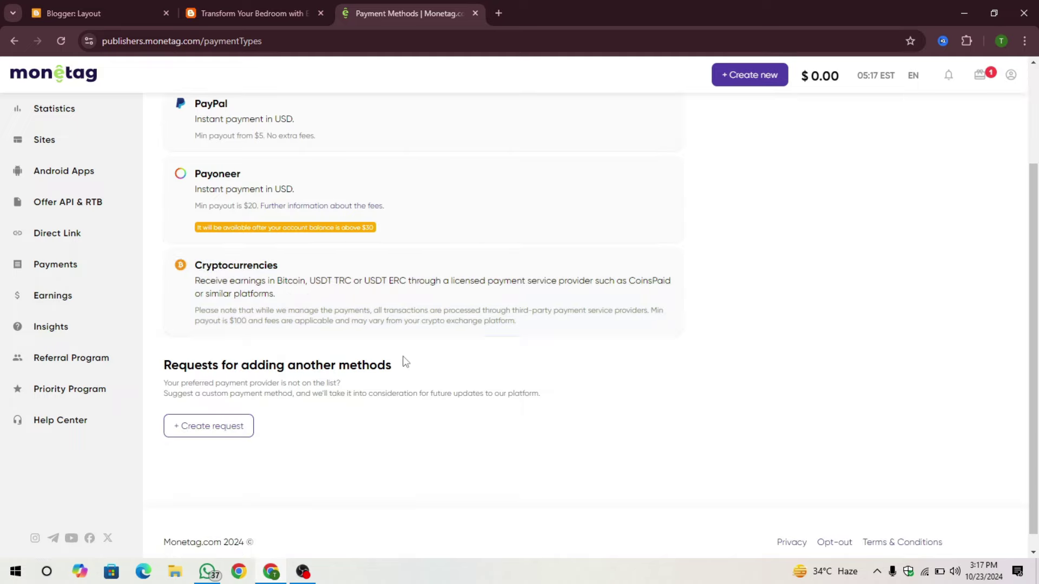
{"action": "scroll", "coordinate": [387, 209], "scroll_direction": "up", "scroll_amount": 3}
{"action": "scroll", "coordinate": [393, 433], "scroll_direction": "down", "scroll_amount": 3}
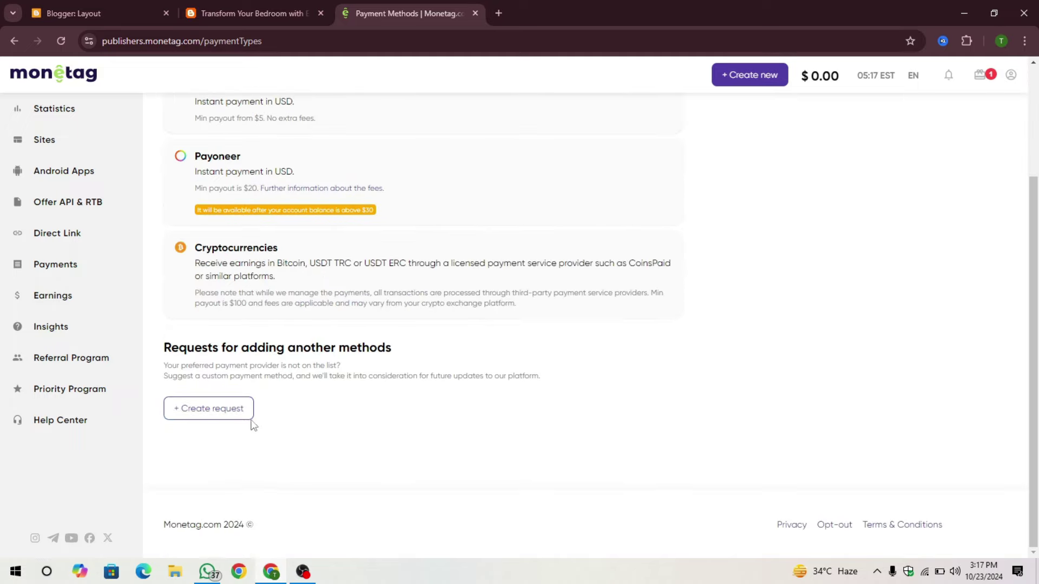
- View the form for requesting a missing payment method and cancel it without submitting a request
{"action": "left_click", "coordinate": [208, 410]}
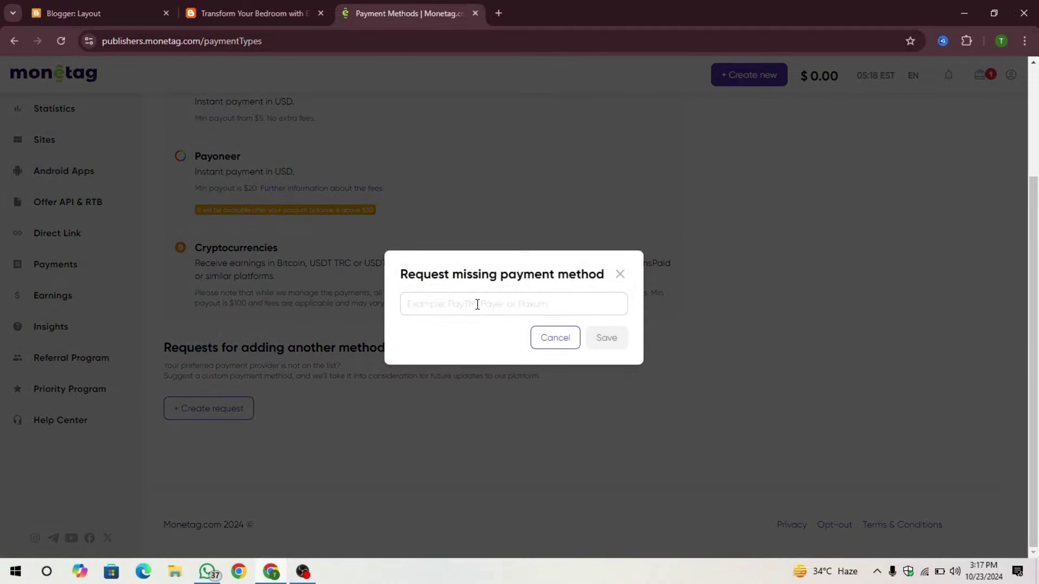
{"action": "left_click", "coordinate": [477, 305]}
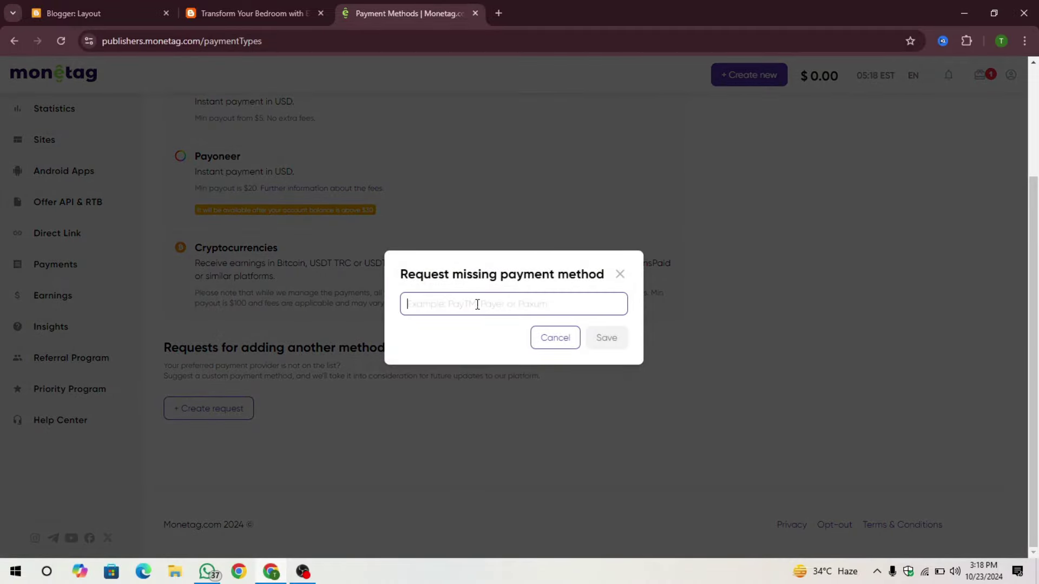
{"action": "left_click", "coordinate": [547, 341]}
{"action": "scroll", "coordinate": [498, 376], "scroll_direction": "up", "scroll_amount": 3}
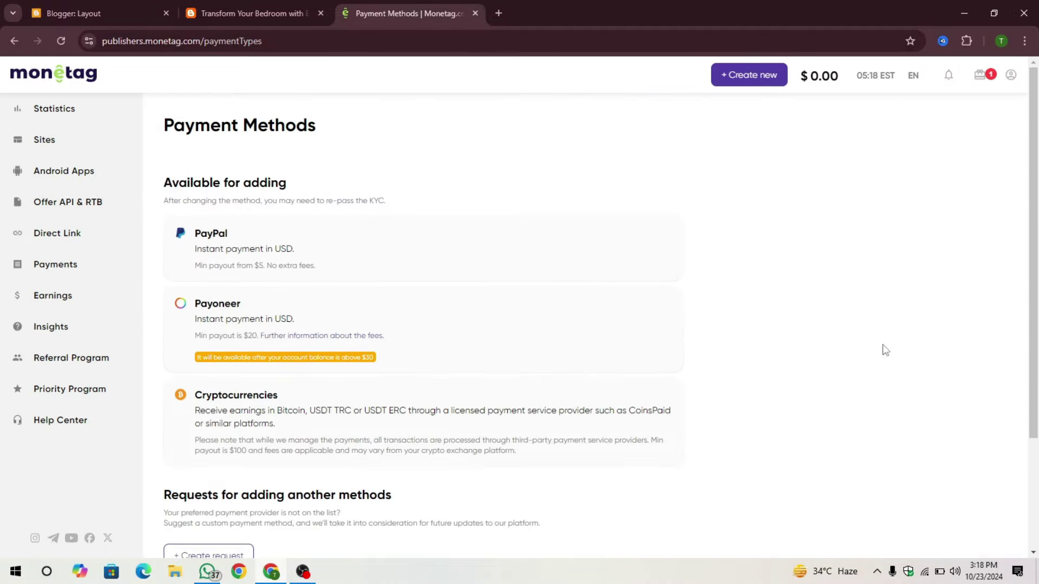
- Examine the Payoneer payment method's currency, minimum payout, fee information and availability condition
{"action": "left_click_drag", "start_coordinate": [228, 317], "coordinate": [337, 319]}
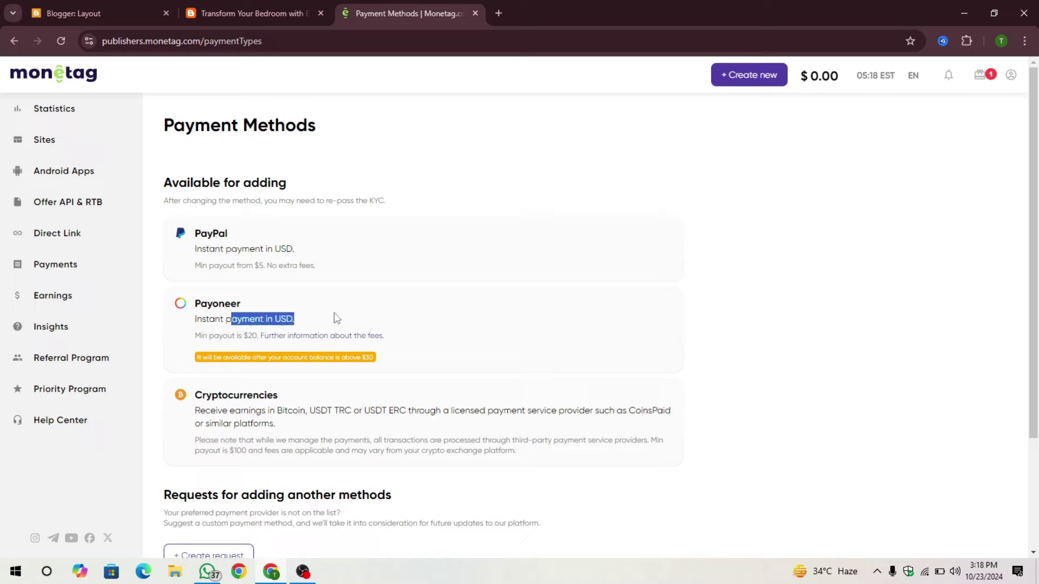
{"action": "left_click", "coordinate": [336, 318]}
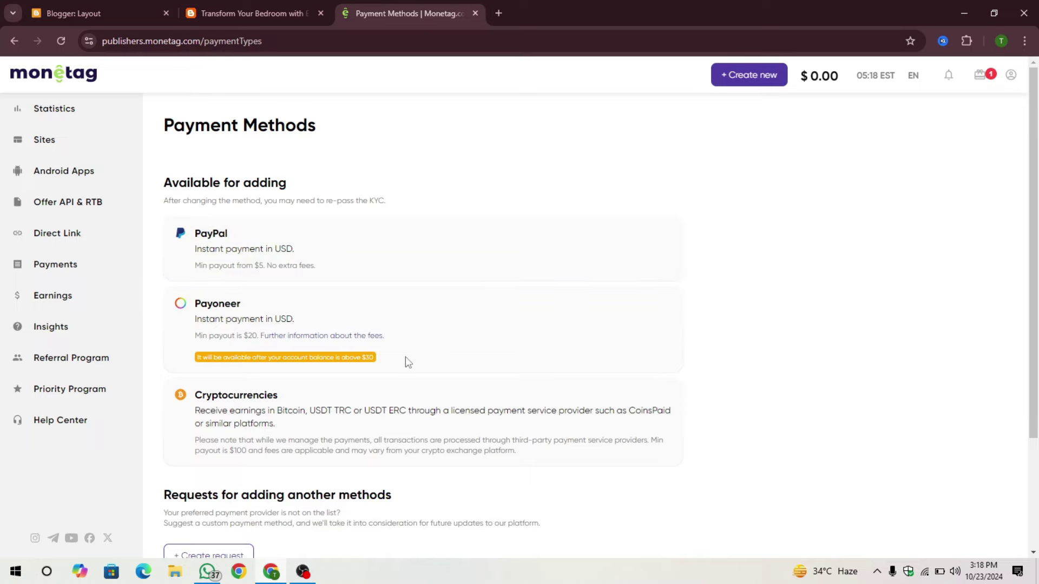
{"action": "left_click_drag", "start_coordinate": [404, 359], "coordinate": [194, 362]}
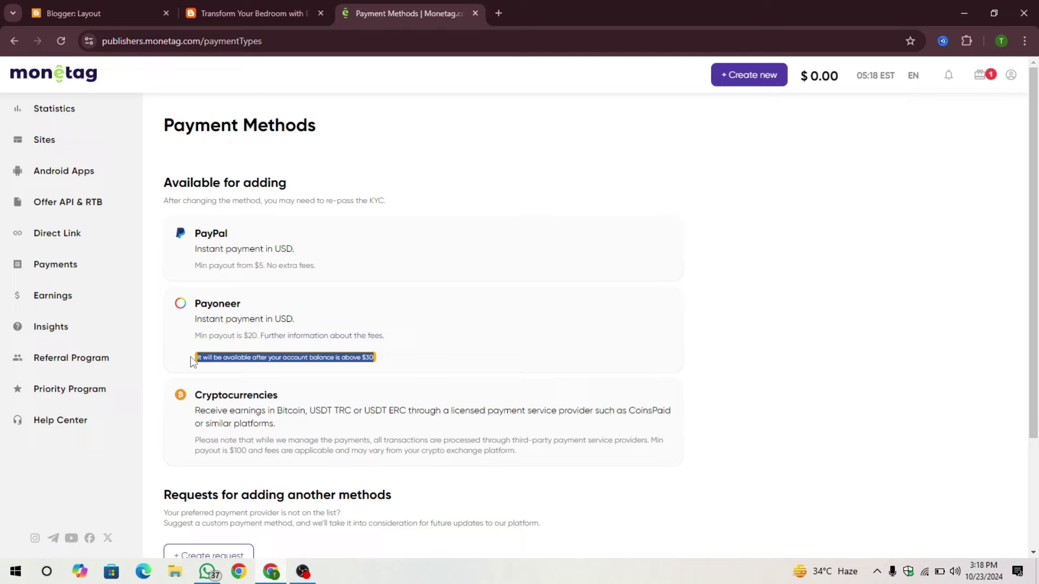
{"action": "left_click", "coordinate": [192, 361]}
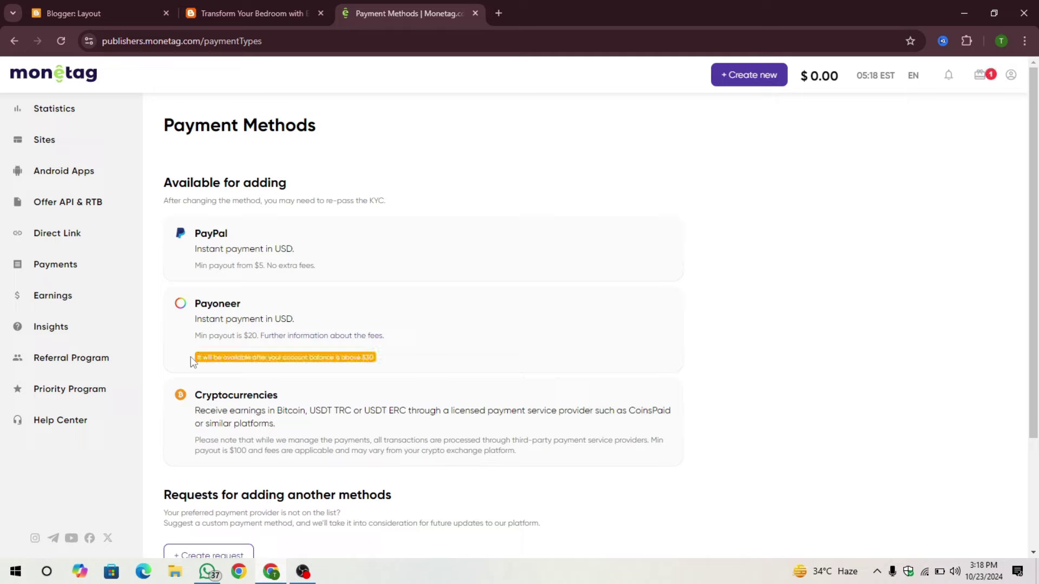
{"action": "left_click_drag", "start_coordinate": [194, 358], "coordinate": [384, 356]}
{"action": "left_click", "coordinate": [673, 368]}
{"action": "double_click", "coordinate": [293, 304]}
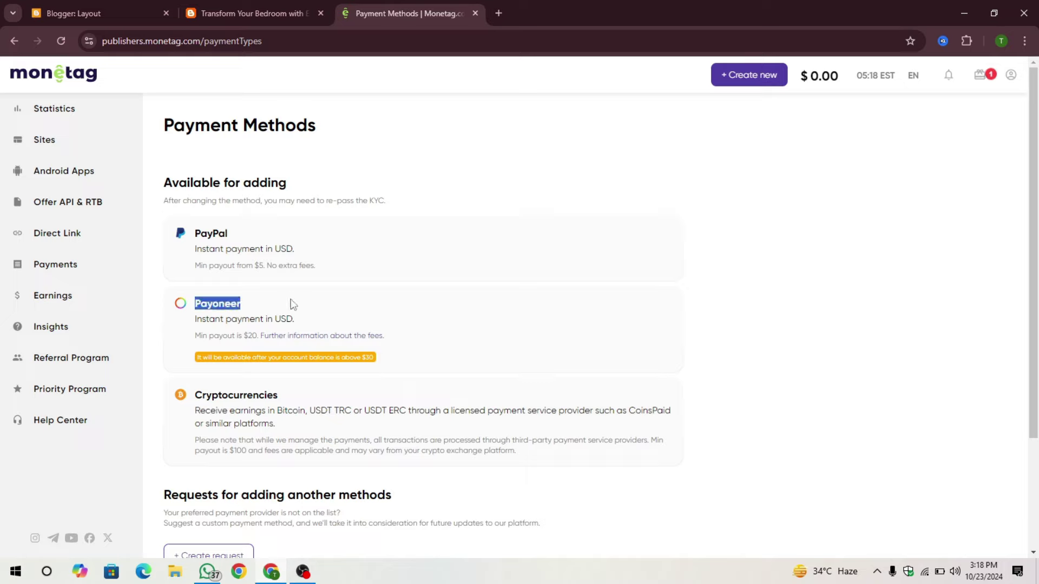
{"action": "left_click", "coordinate": [291, 308]}
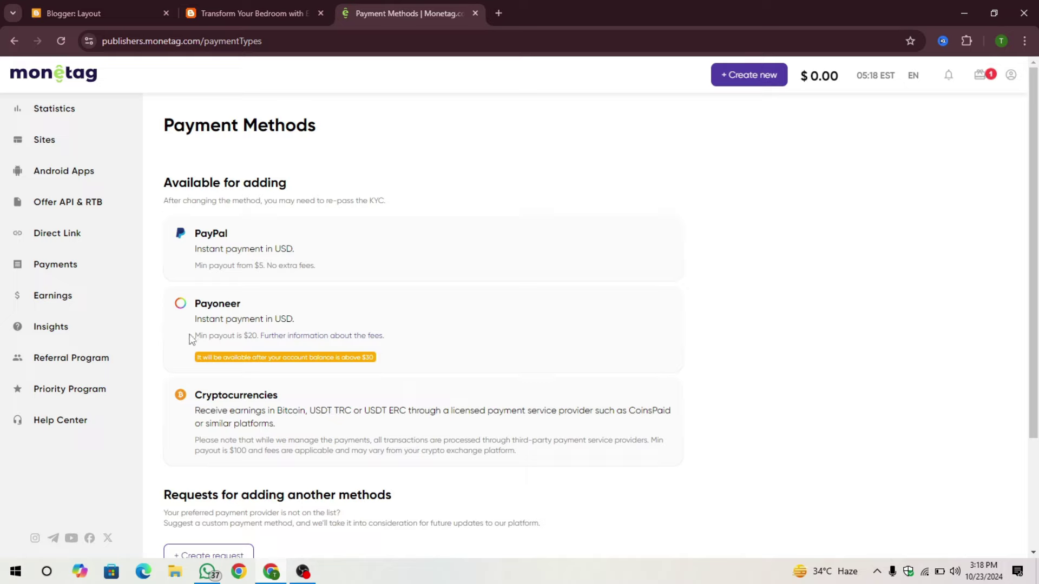
{"action": "left_click_drag", "start_coordinate": [191, 339], "coordinate": [392, 343]}
{"action": "left_click", "coordinate": [391, 347]}
{"action": "double_click", "coordinate": [369, 362]}
{"action": "left_click", "coordinate": [724, 369]}
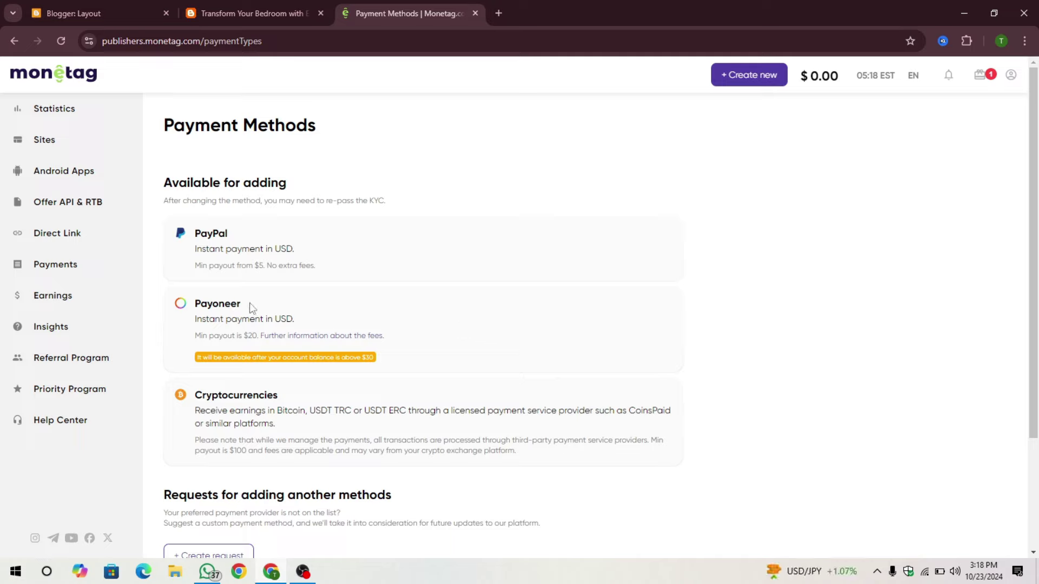
{"action": "left_click_drag", "start_coordinate": [196, 304], "coordinate": [746, 343]}
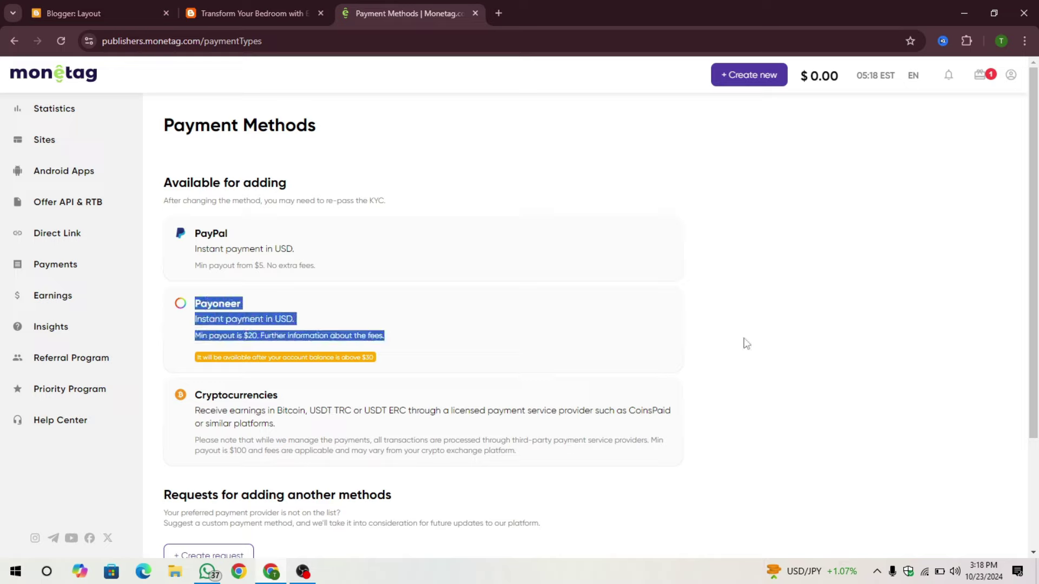
{"action": "left_click_drag", "start_coordinate": [186, 303], "coordinate": [292, 307]}
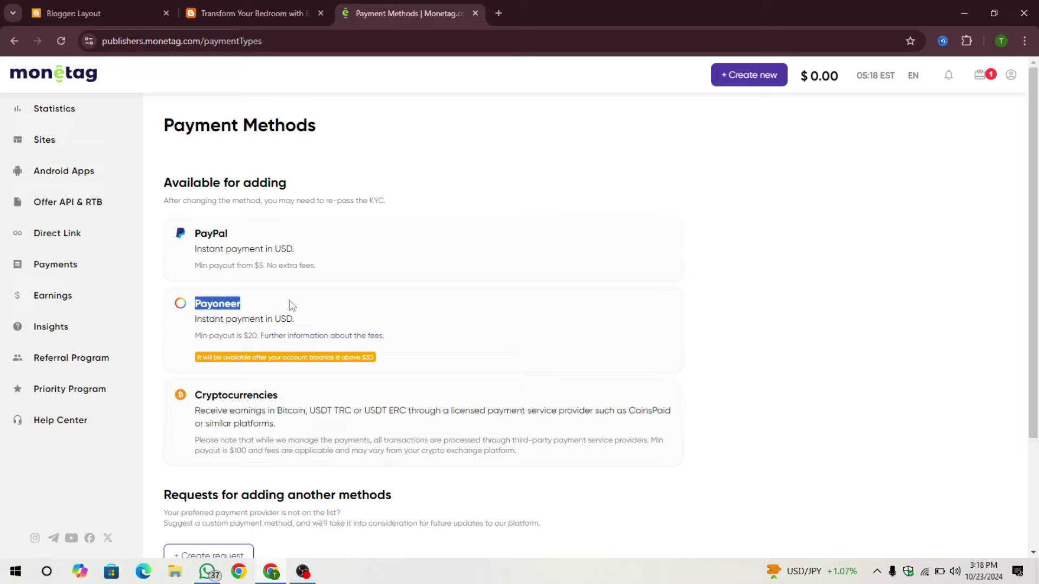
{"action": "left_click", "coordinate": [368, 321]}
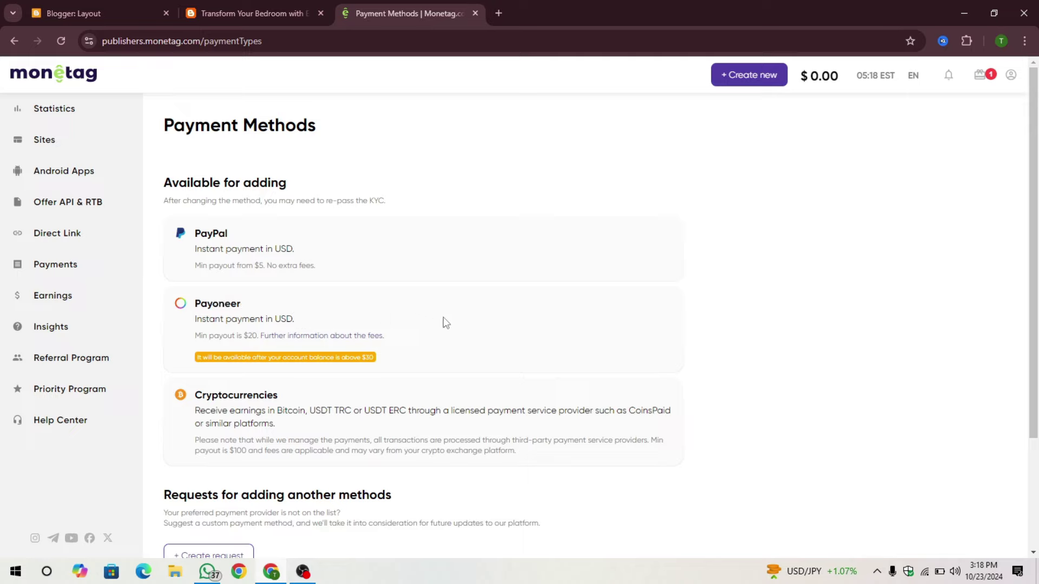
{"action": "left_click_drag", "start_coordinate": [192, 300], "coordinate": [414, 340]}
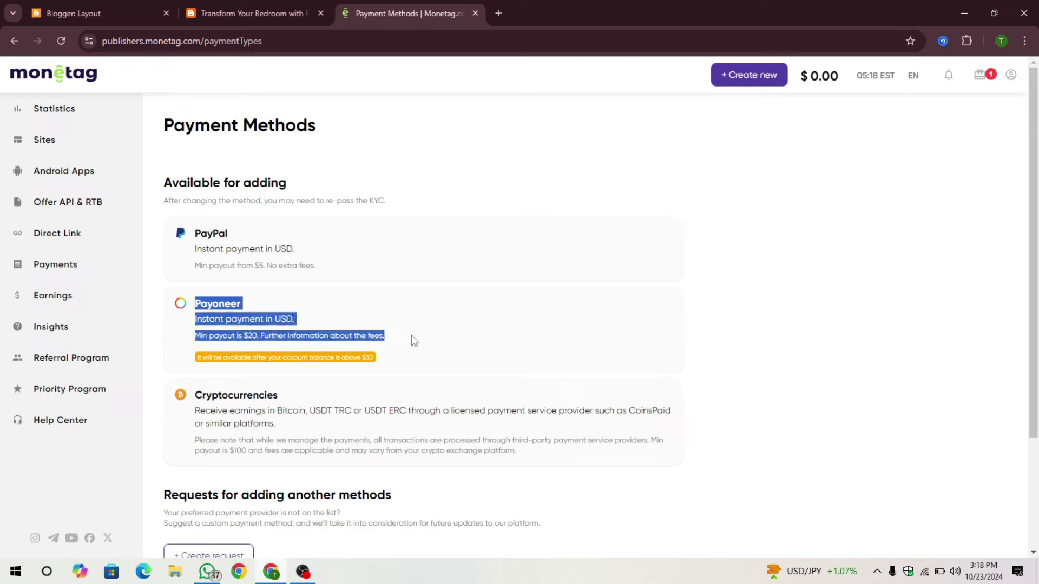
{"action": "left_click", "coordinate": [414, 340]}
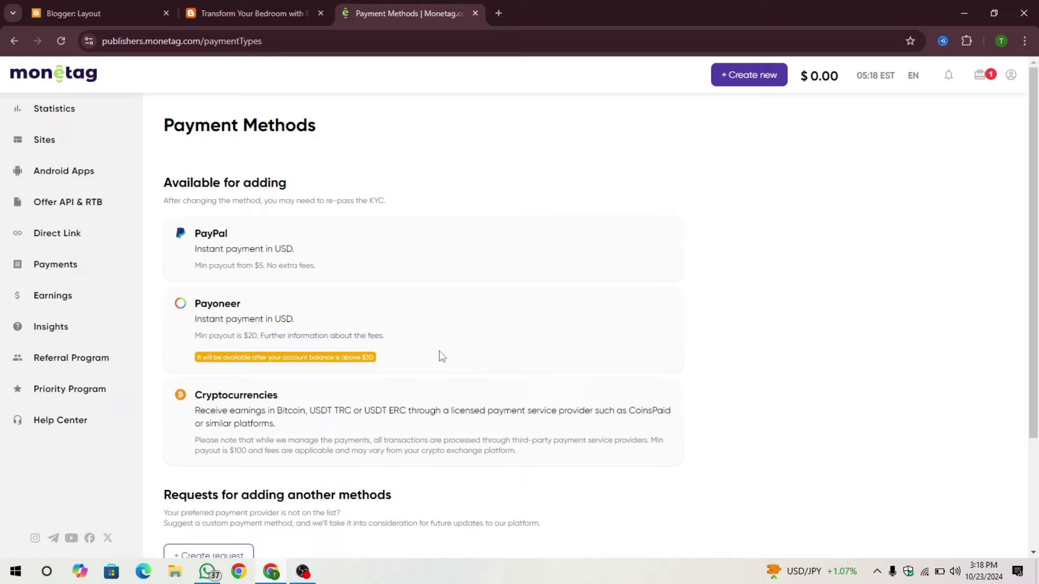
- Review Payoneer's payout and fee details, look over the other payment methods, and return to the list of sites
{"action": "left_click_drag", "start_coordinate": [192, 295], "coordinate": [400, 346]}
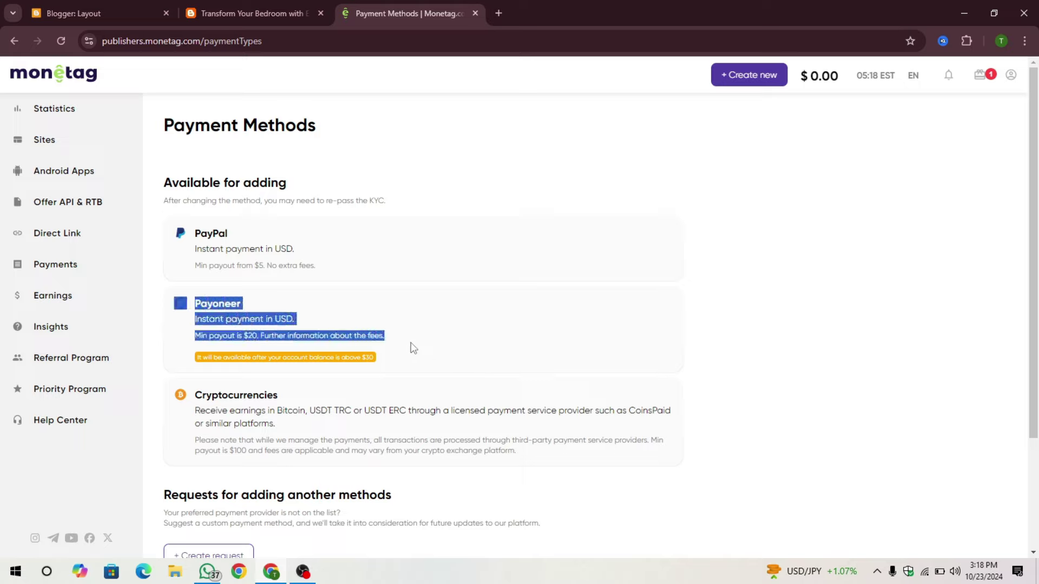
{"action": "left_click", "coordinate": [418, 349]}
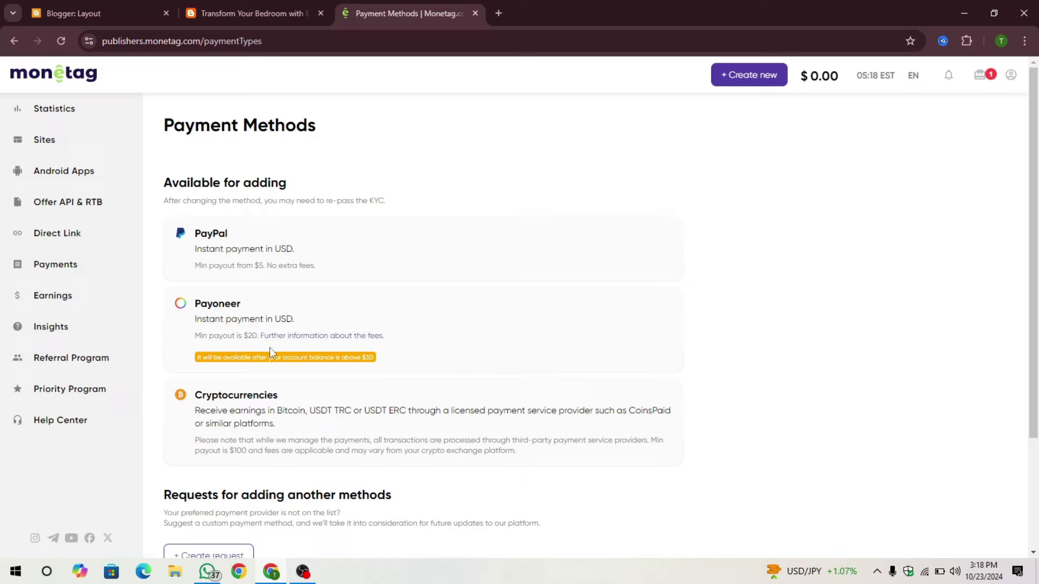
{"action": "left_click_drag", "start_coordinate": [240, 341], "coordinate": [331, 336]}
{"action": "left_click", "coordinate": [392, 341]}
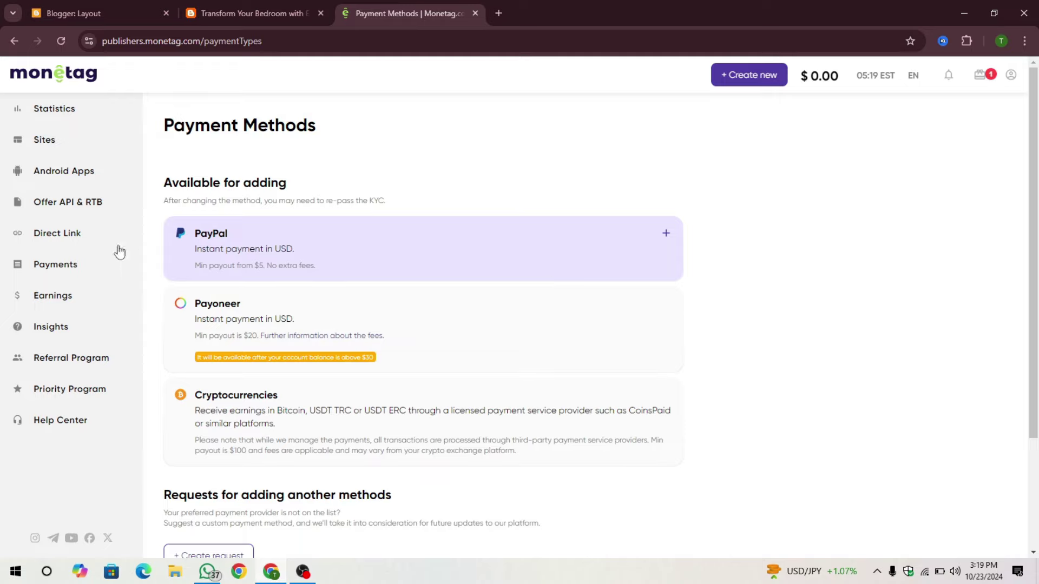
{"action": "scroll", "coordinate": [687, 332], "scroll_direction": "down", "scroll_amount": 3}
{"action": "scroll", "coordinate": [324, 252], "scroll_direction": "up", "scroll_amount": 3}
{"action": "scroll", "coordinate": [692, 271], "scroll_direction": "down", "scroll_amount": 3}
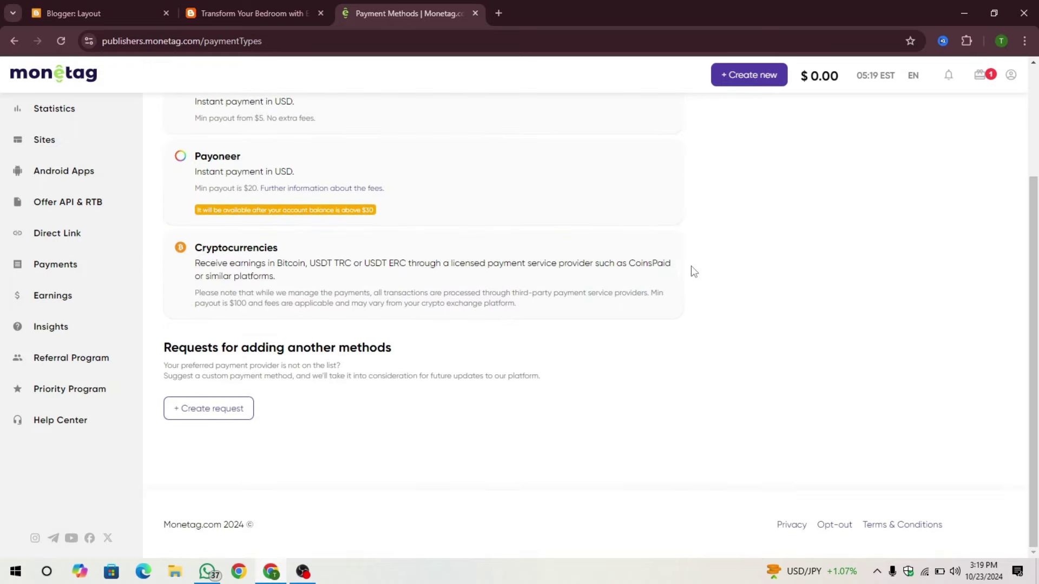
{"action": "scroll", "coordinate": [309, 226], "scroll_direction": "up", "scroll_amount": 3}
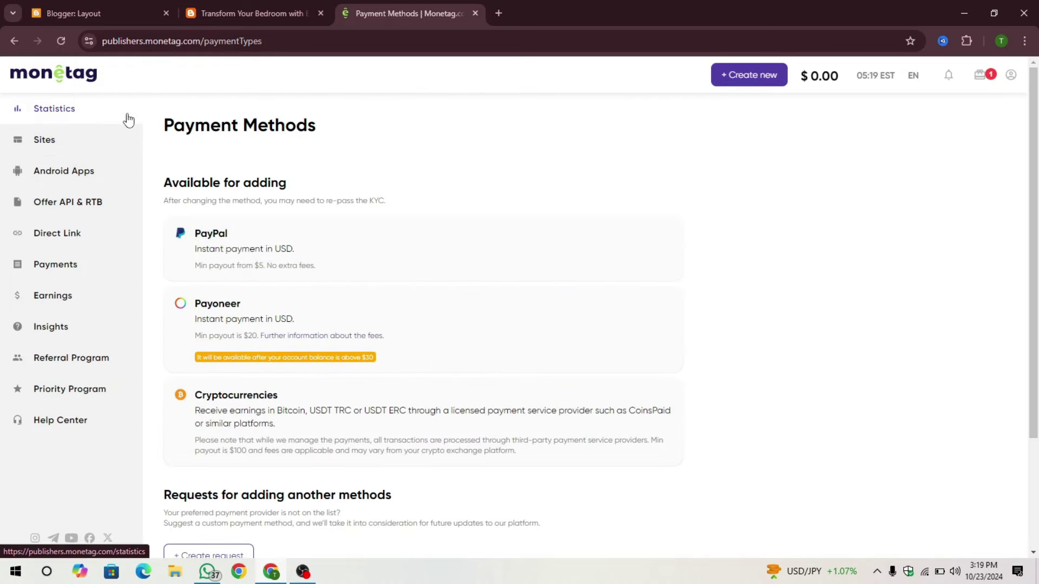
{"action": "left_click", "coordinate": [106, 137]}
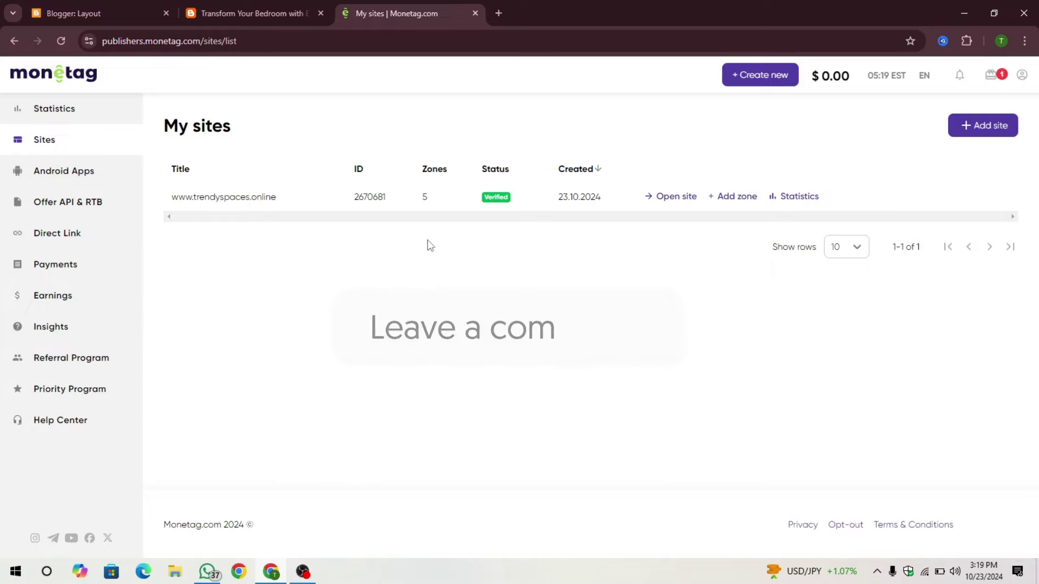
- Open the Referral Program page and accept its terms and conditions for publishers
{"action": "left_click", "coordinate": [110, 366]}
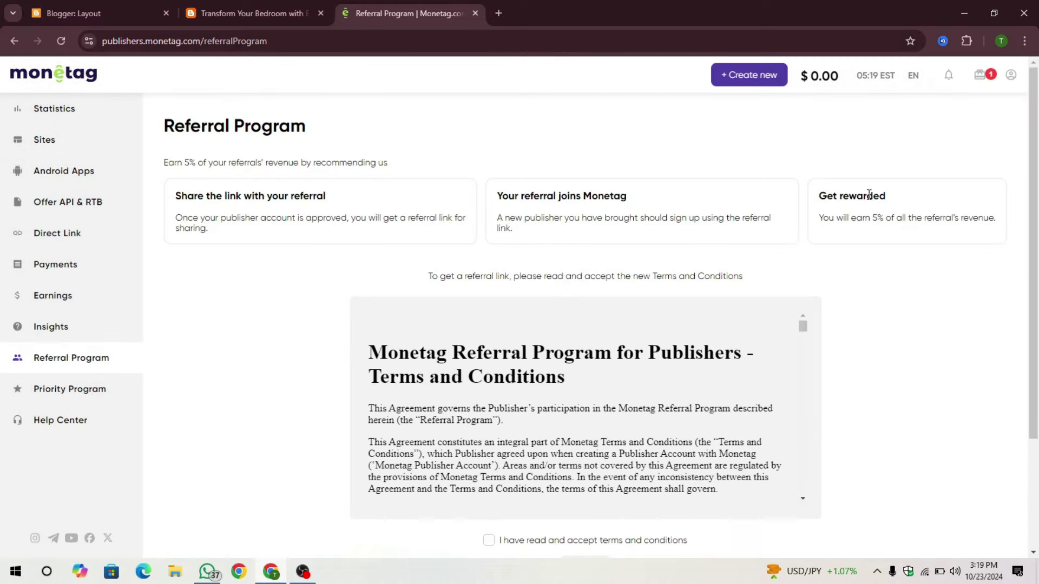
{"action": "scroll", "coordinate": [340, 332], "scroll_direction": "down", "scroll_amount": 3}
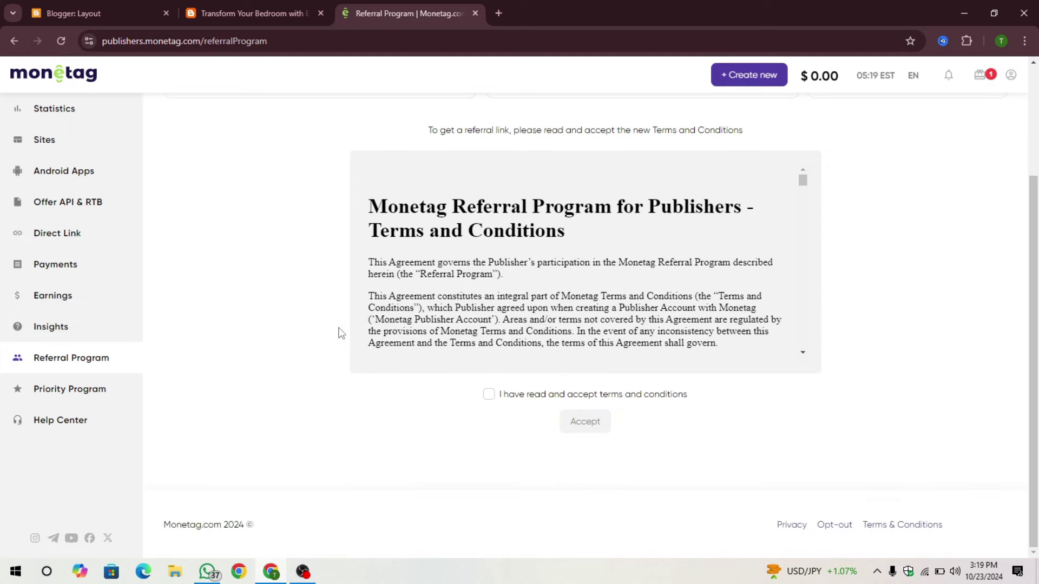
{"action": "left_click", "coordinate": [489, 395]}
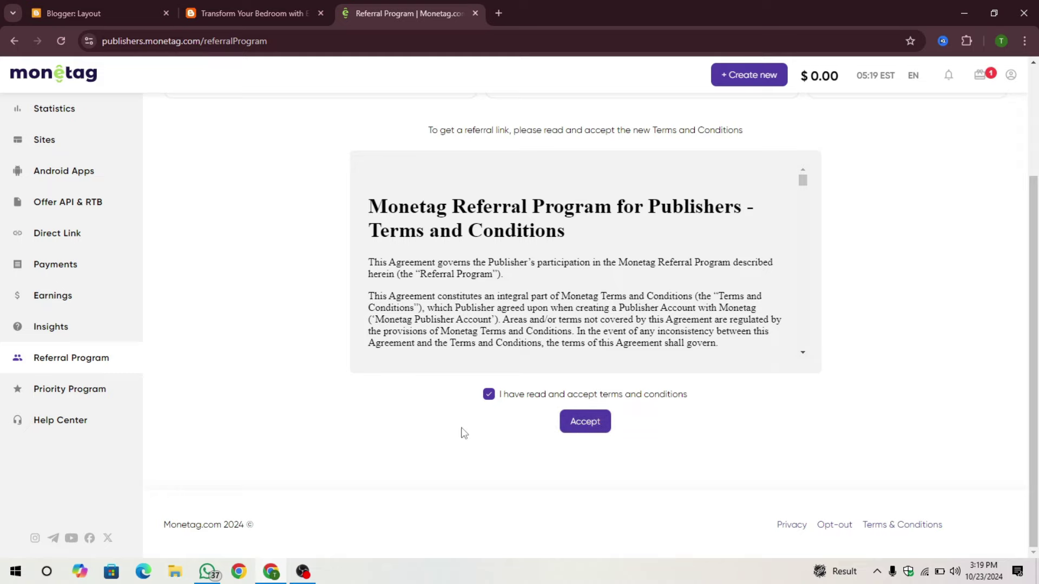
{"action": "left_click", "coordinate": [587, 426]}
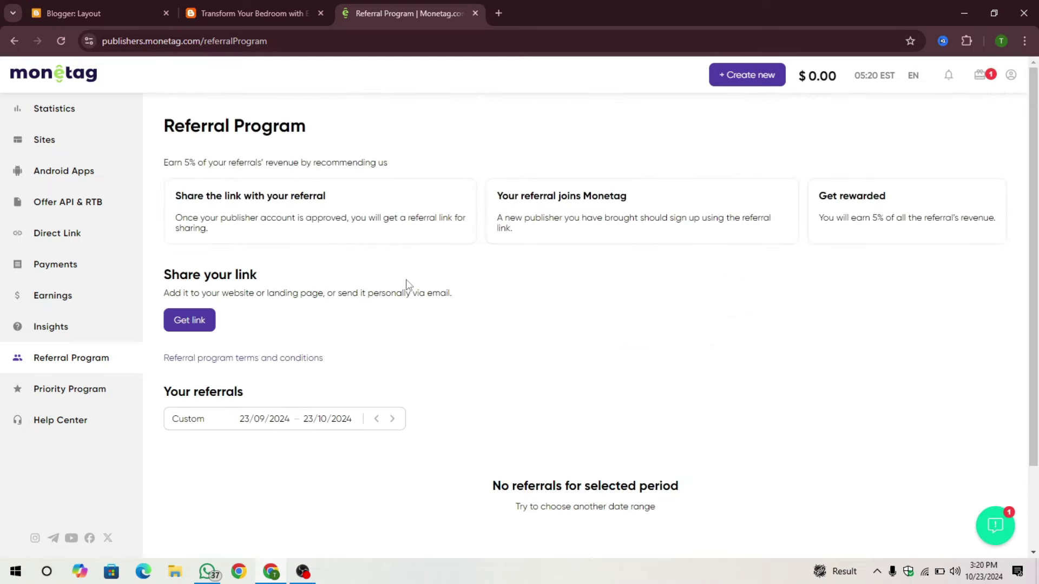
- Copy the account's referral link from the Referral Program page
{"action": "left_click", "coordinate": [190, 322]}
{"action": "left_click", "coordinate": [192, 324]}
{"action": "left_click", "coordinate": [194, 321]}
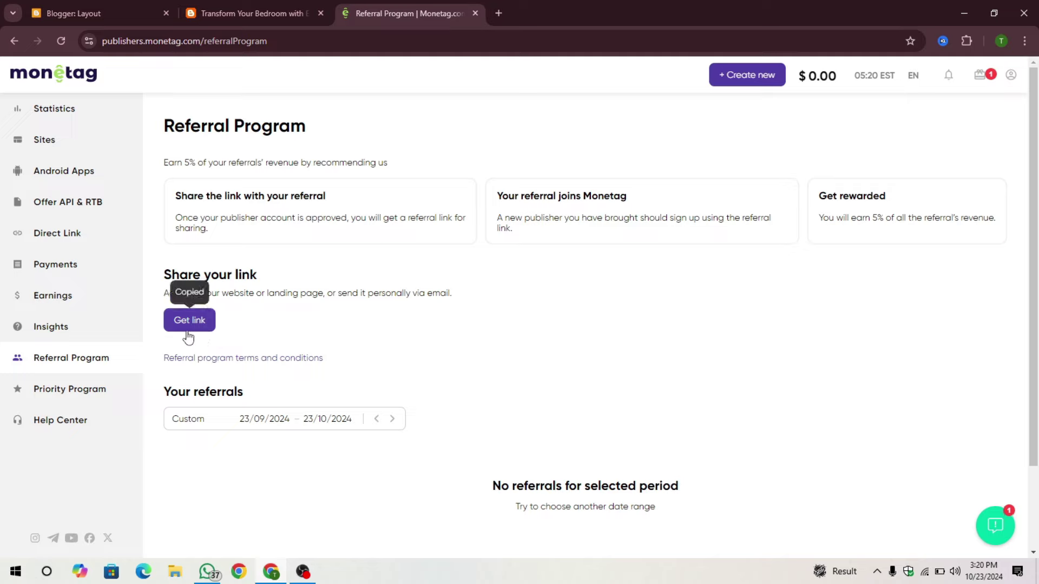
{"action": "left_click", "coordinate": [189, 323]}
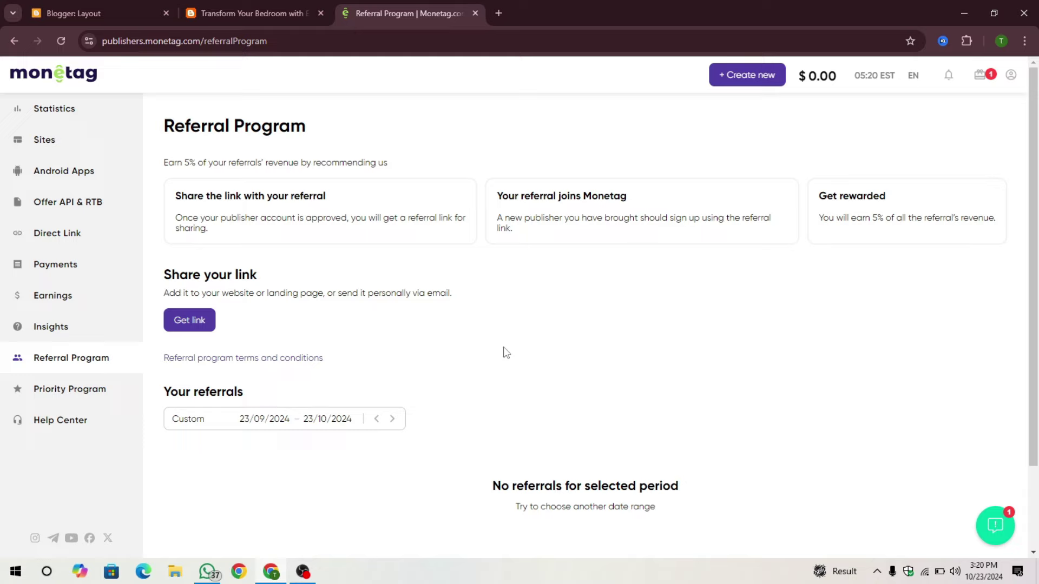
- Load the copied referral link in a new browser tab, look over the Monetag landing page, and close that tab
{"action": "left_click", "coordinate": [498, 13]}
{"action": "key", "text": "ctrl+v"}
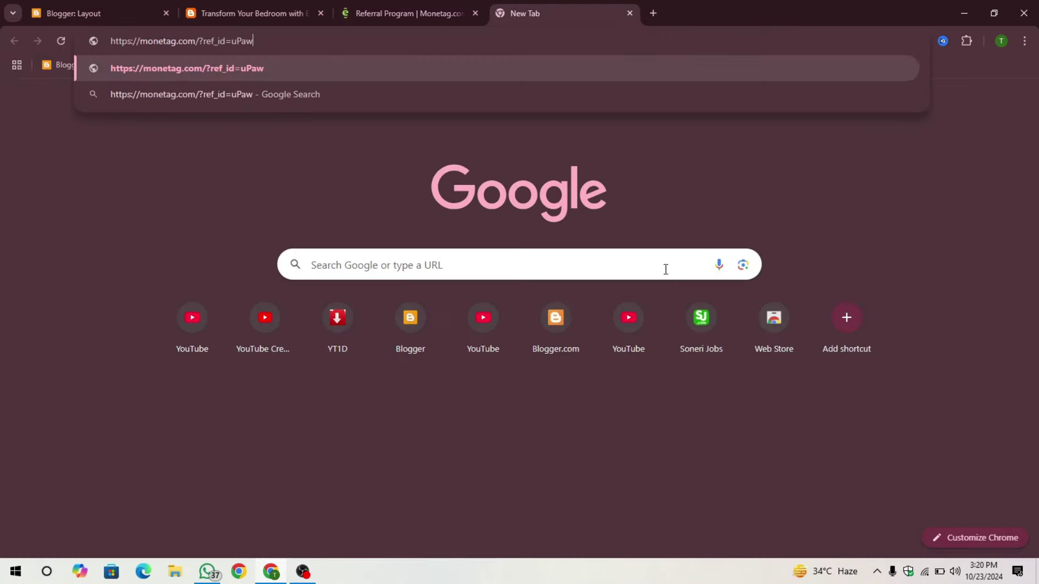
{"action": "key", "text": "Return"}
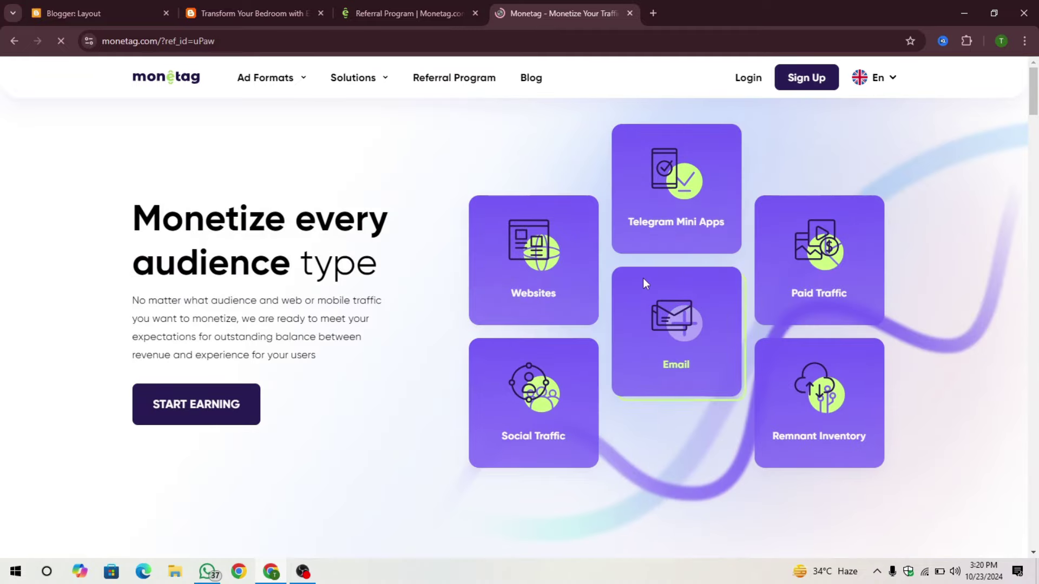
{"action": "scroll", "coordinate": [478, 323], "scroll_direction": "down", "scroll_amount": 15}
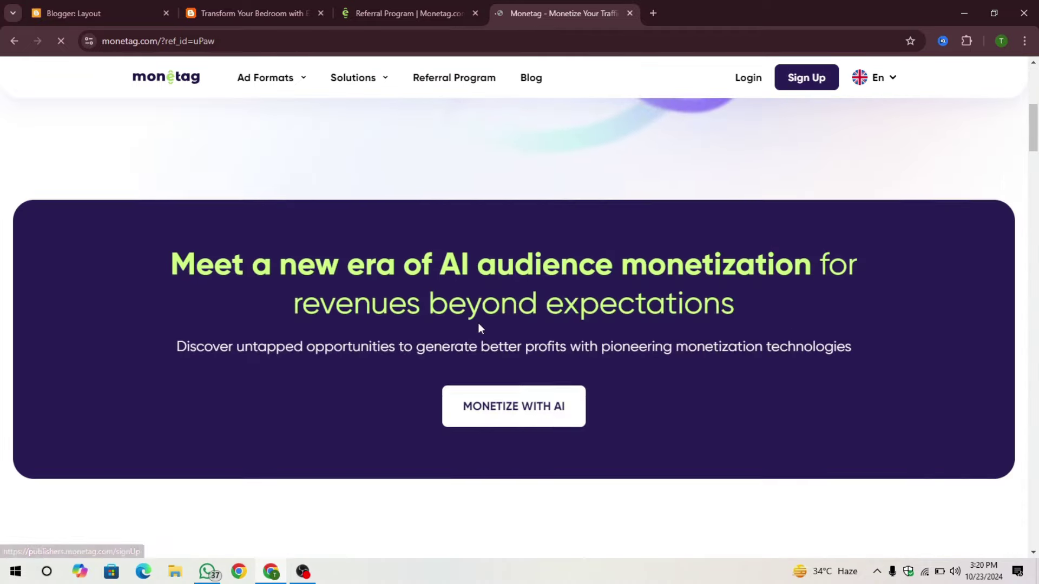
{"action": "scroll", "coordinate": [478, 323], "scroll_direction": "up", "scroll_amount": 9}
{"action": "middle_click", "coordinate": [586, 3]}
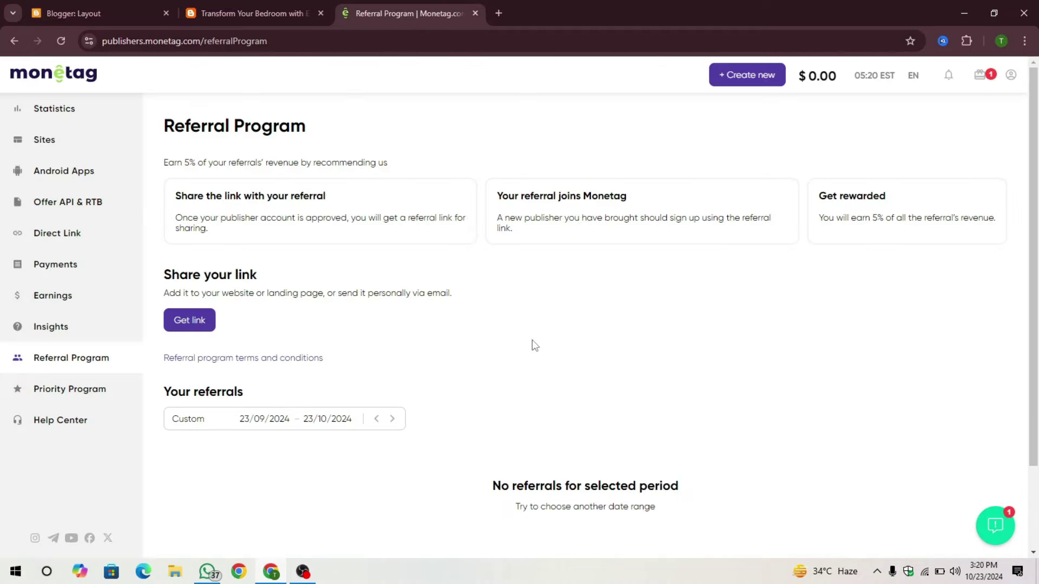
- Examine the share of referral revenue stated in the Get rewarded section of the Referral Program page
{"action": "left_click_drag", "start_coordinate": [886, 196], "coordinate": [999, 227]}
{"action": "left_click", "coordinate": [821, 229]}
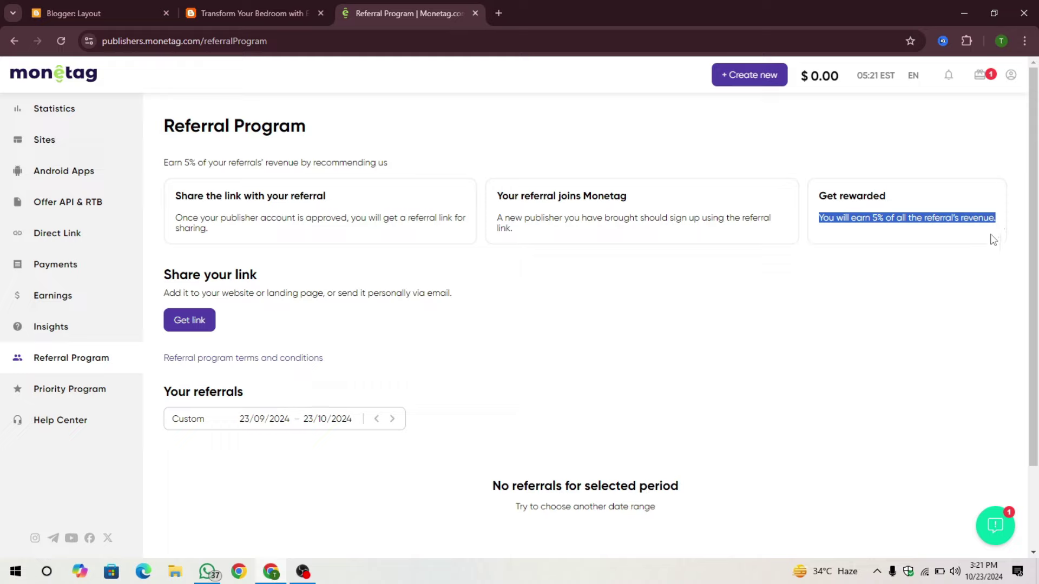
{"action": "left_click", "coordinate": [994, 240]}
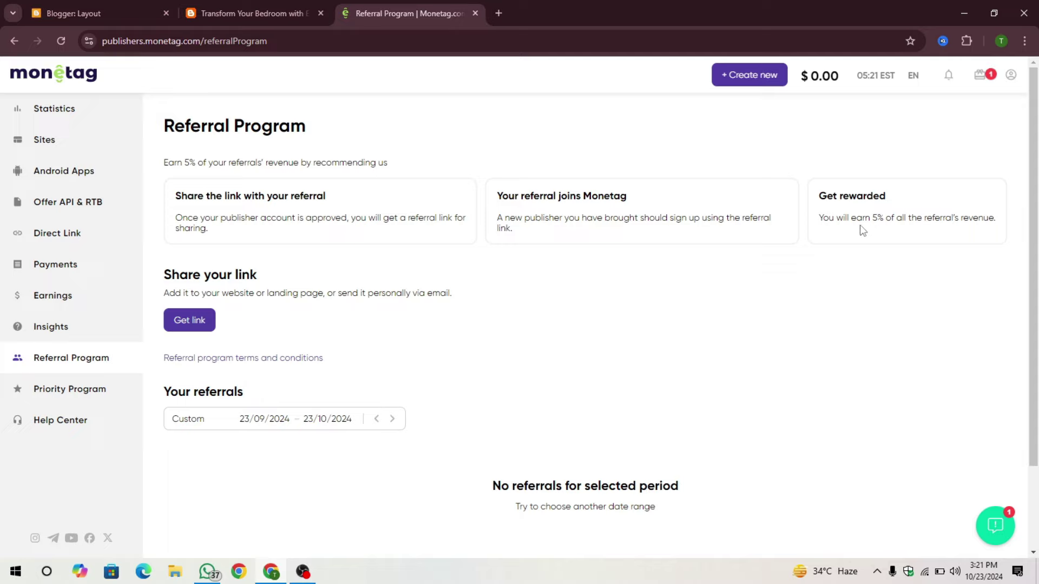
{"action": "left_click_drag", "start_coordinate": [872, 219], "coordinate": [830, 234]}
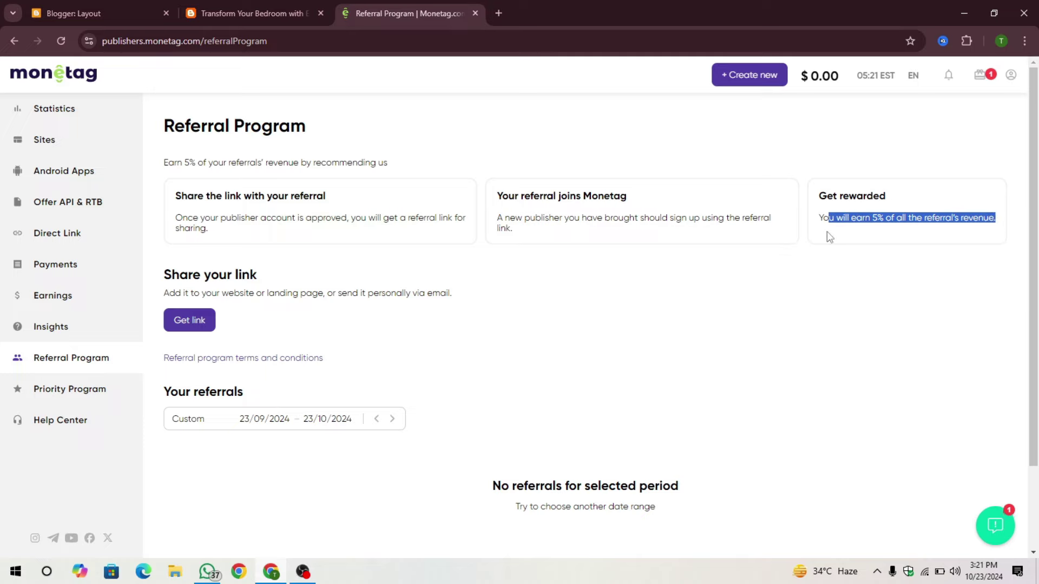
{"action": "left_click", "coordinate": [832, 269]}
{"action": "double_click", "coordinate": [878, 218]}
{"action": "left_click", "coordinate": [842, 282]}
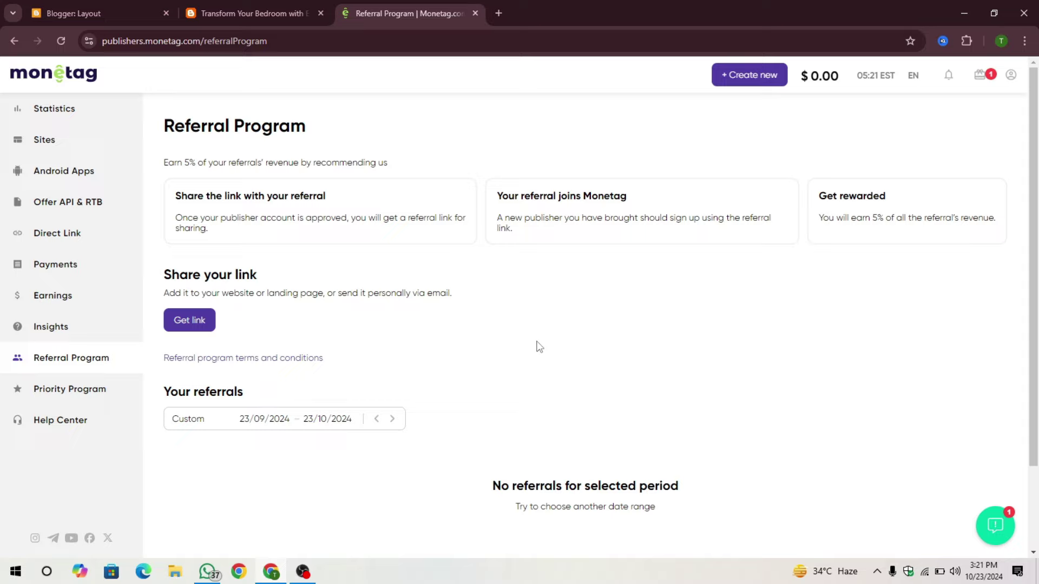
{"action": "left_click", "coordinate": [92, 143]}
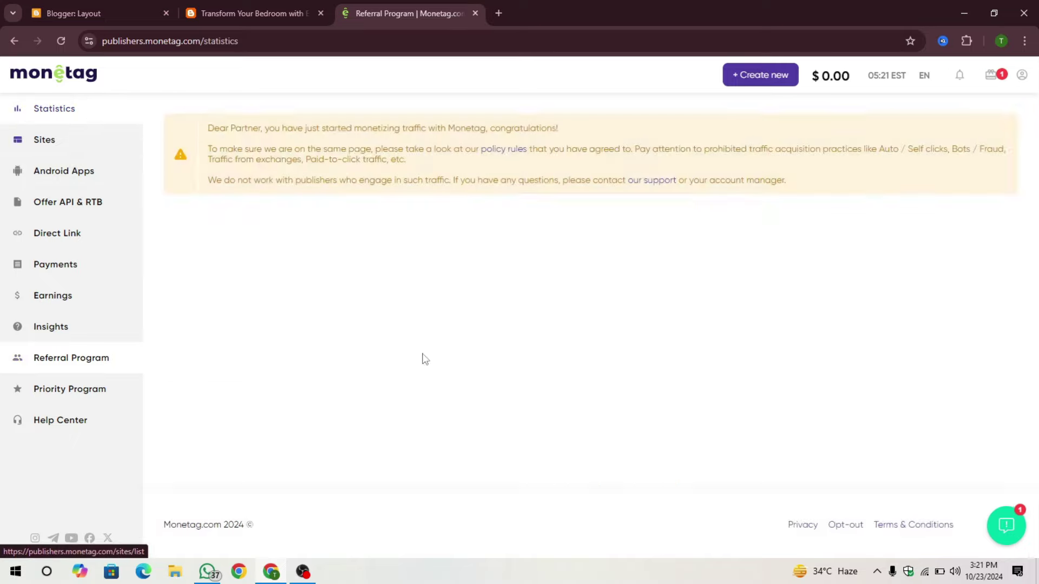
{"action": "left_click", "coordinate": [65, 139]}
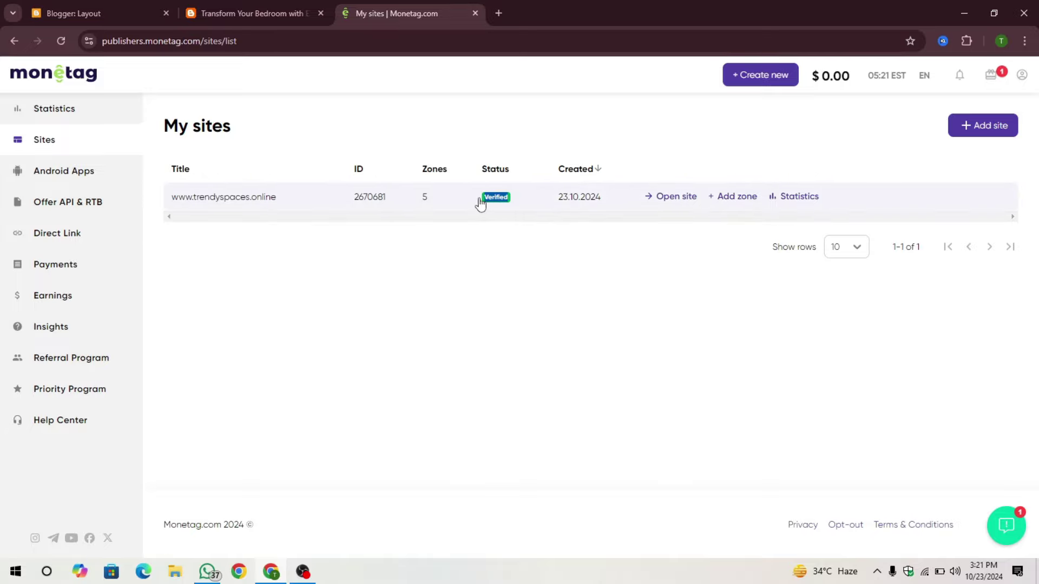
{"action": "left_click_drag", "start_coordinate": [480, 204], "coordinate": [501, 266]}
{"action": "left_click", "coordinate": [503, 279]}
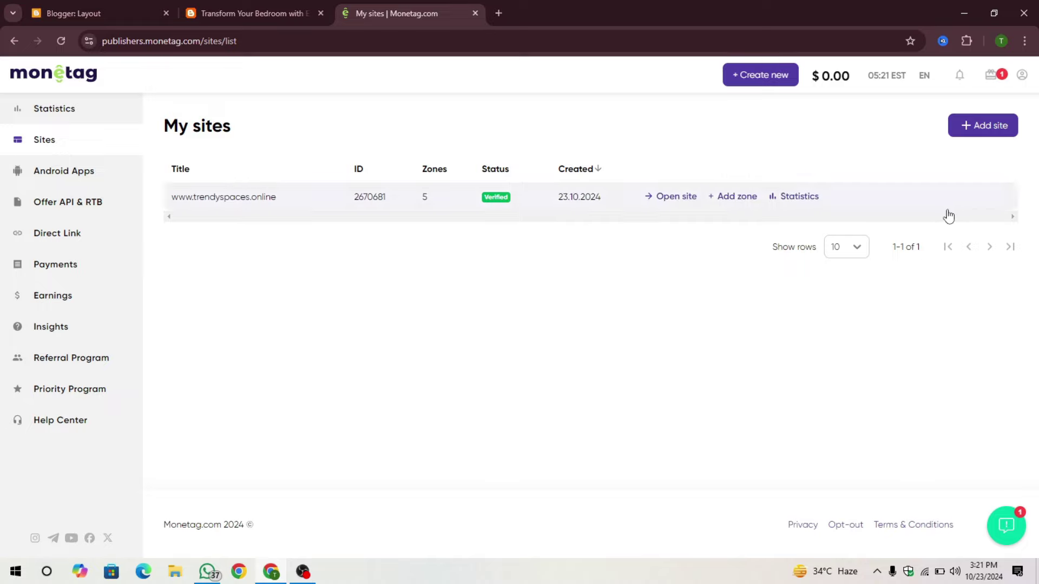
{"action": "left_click", "coordinate": [994, 131]}
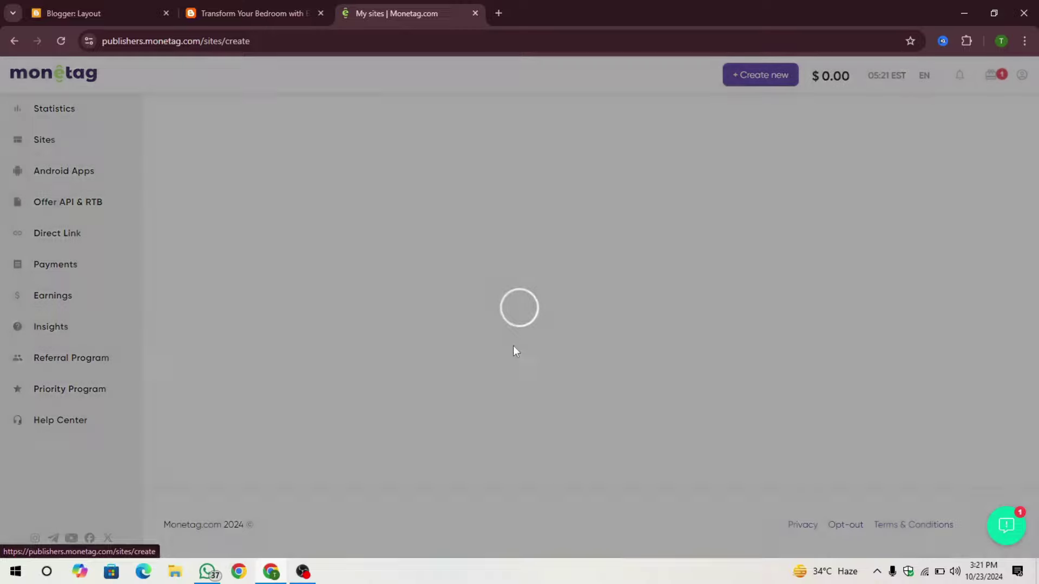